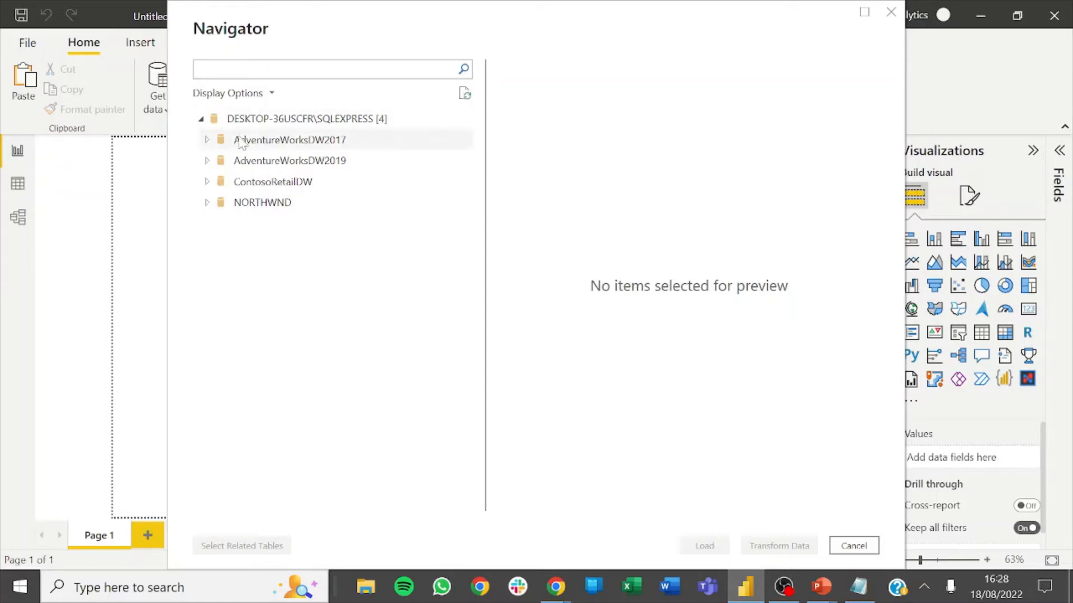
Choose the DimEmployee table from the AdventureWorksDW2017 database and open it for transformation in Power Query Editor.
click(211, 142)
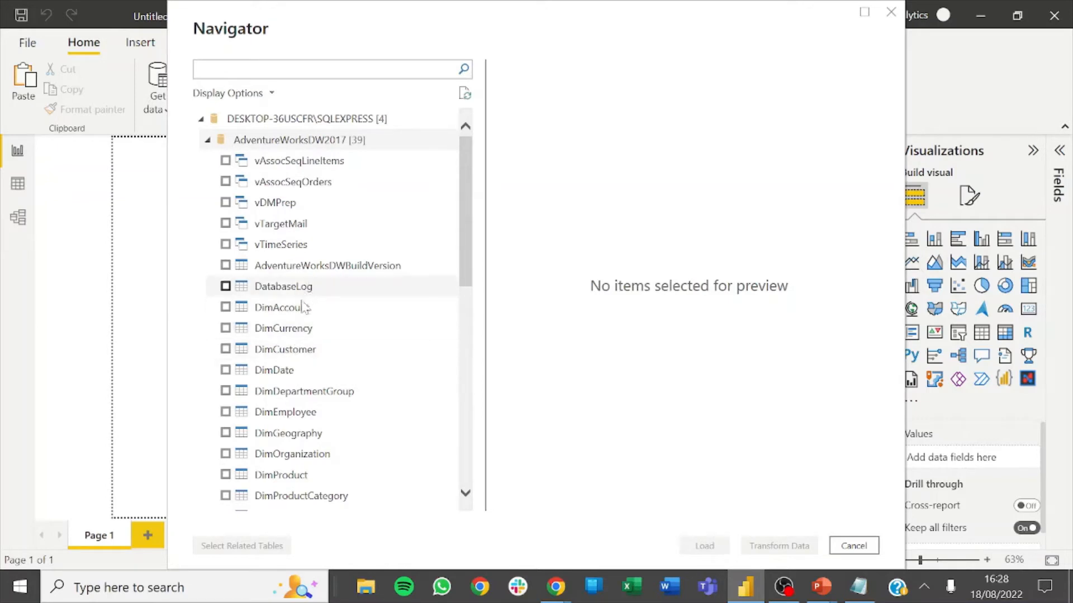
click(241, 412)
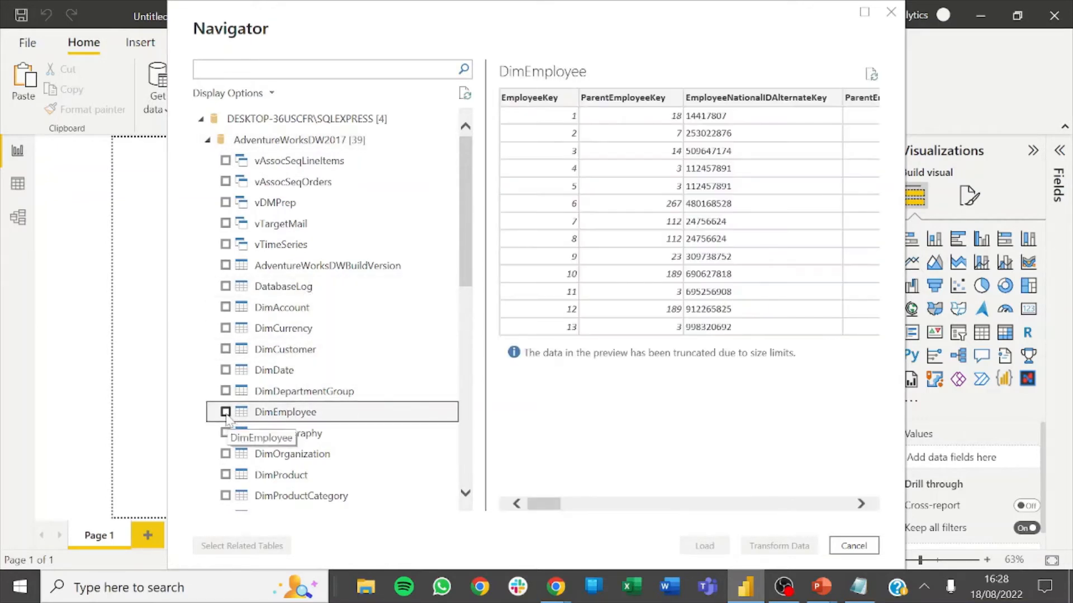
click(226, 412)
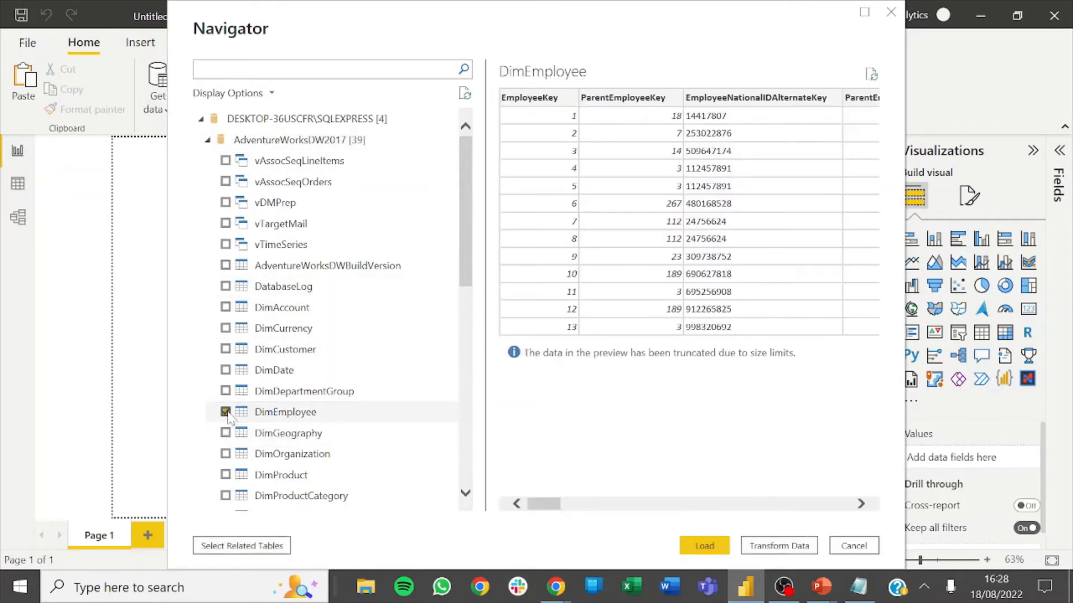
click(775, 546)
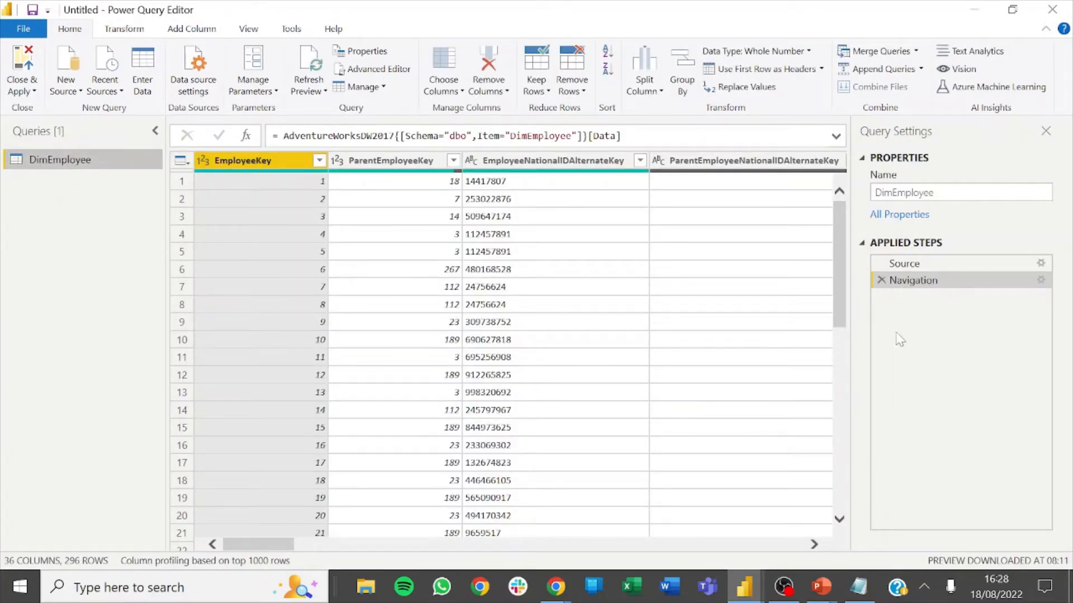
View the native query behind the Navigation step and read through its full column list and source table.
right_click(914, 286)
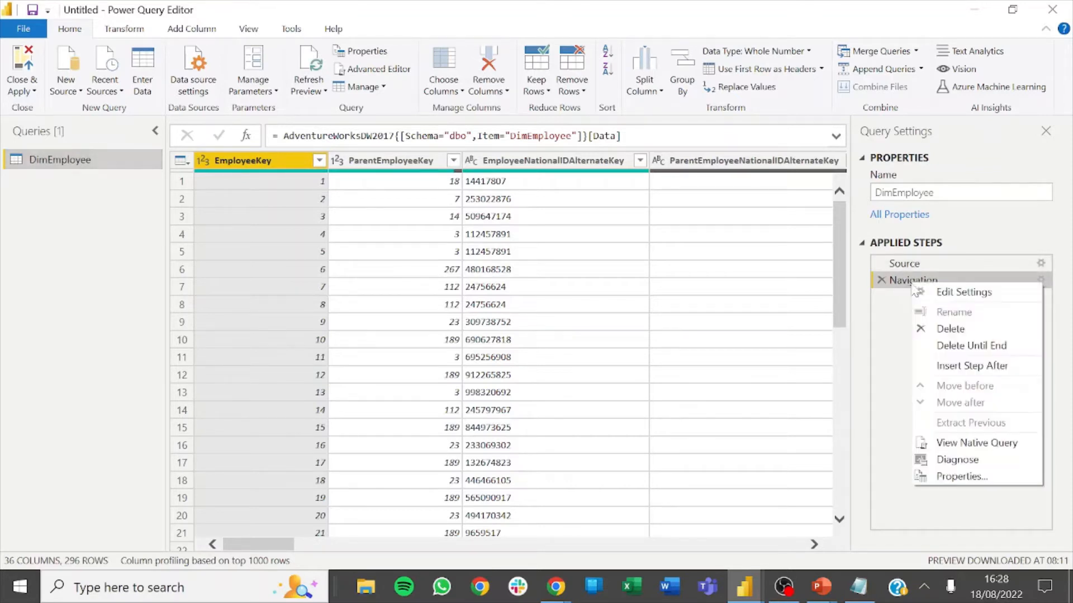
click(958, 447)
scroll(531, 274, down, 1)
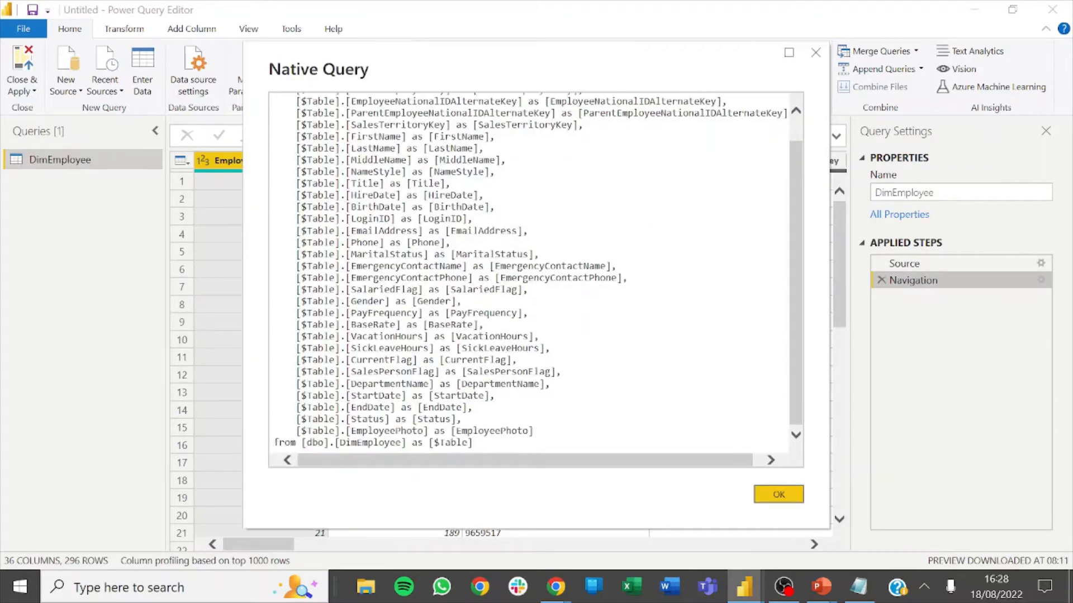
drag(473, 442, 307, 207)
scroll(307, 207, up, 1)
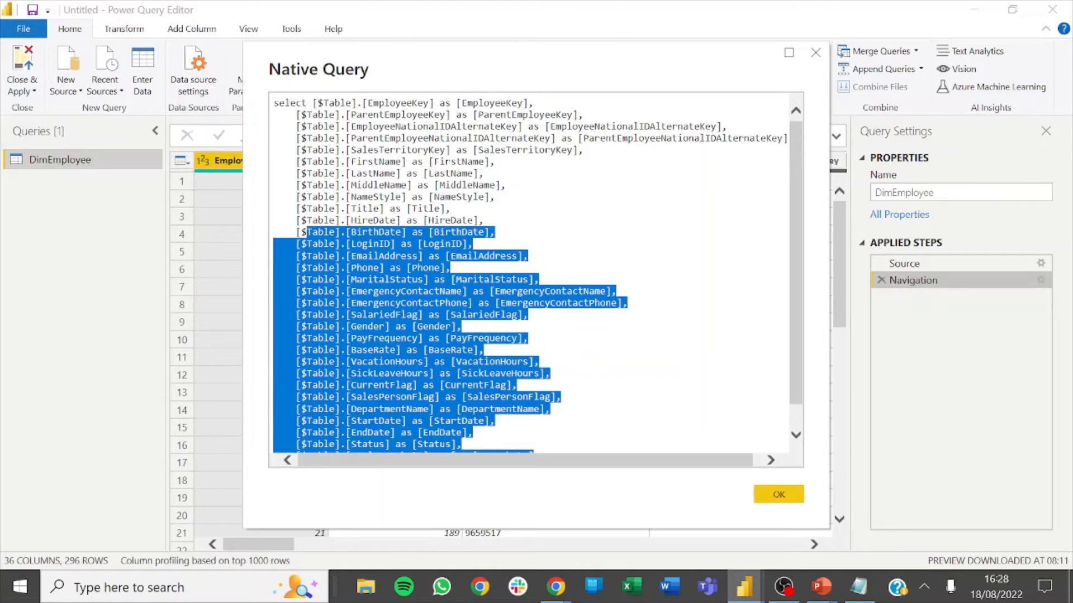
click(592, 353)
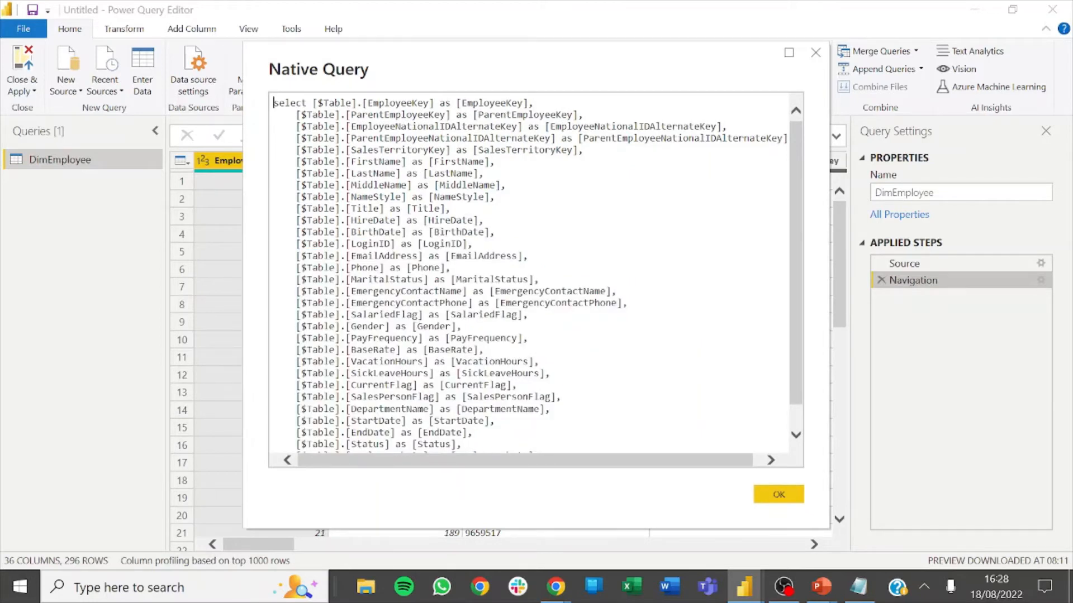
scroll(531, 273, down, 1)
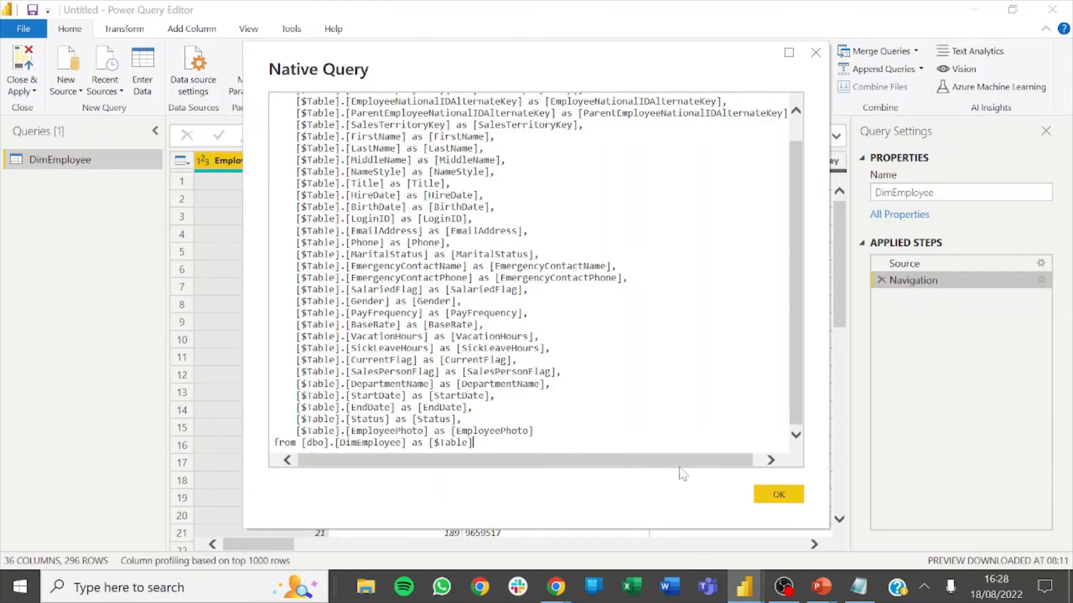
click(779, 496)
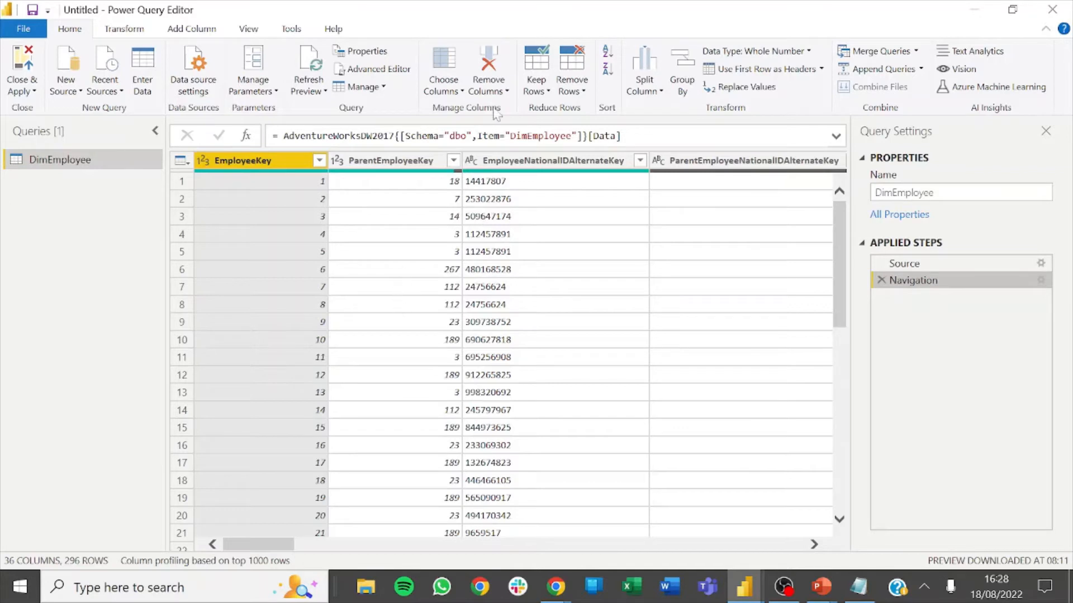
Keep only the EmployeeKey, FirstName, LastName, MiddleName, BirthDate and Gender columns in DimEmployee.
click(456, 94)
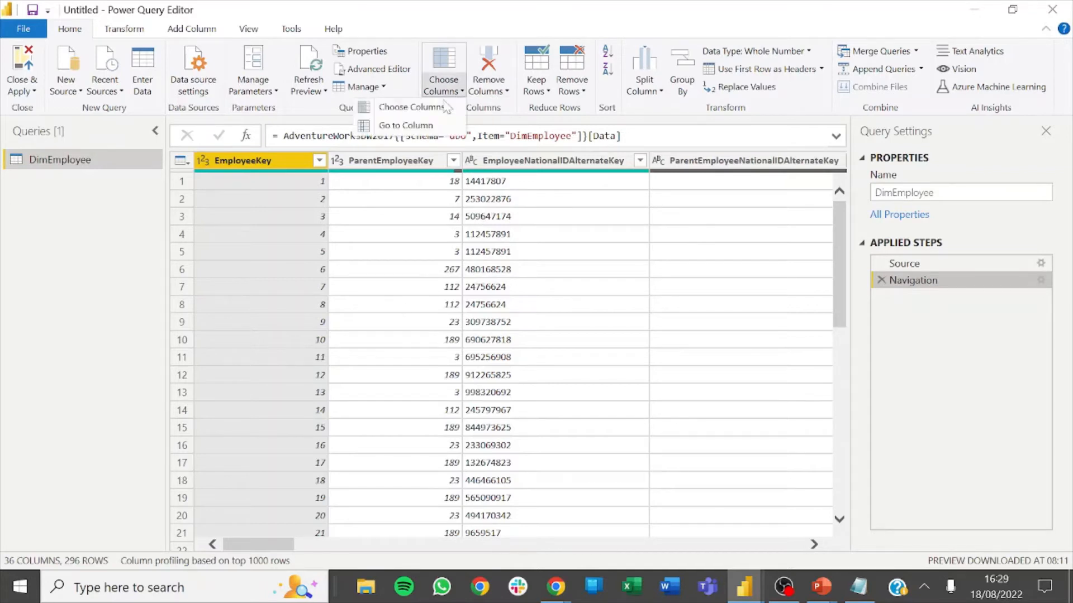
click(412, 109)
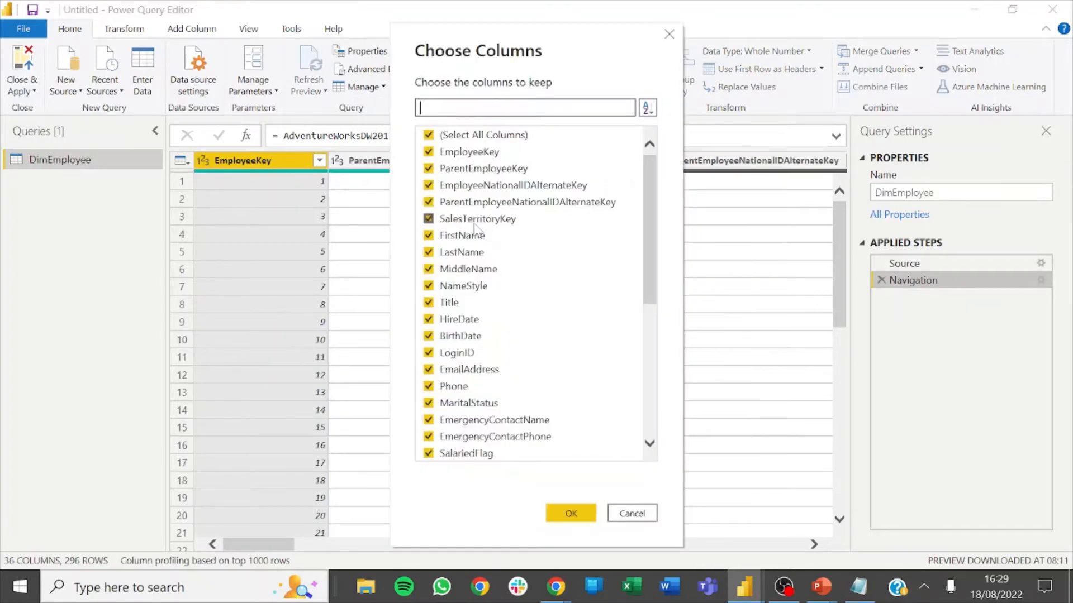
click(446, 136)
click(451, 158)
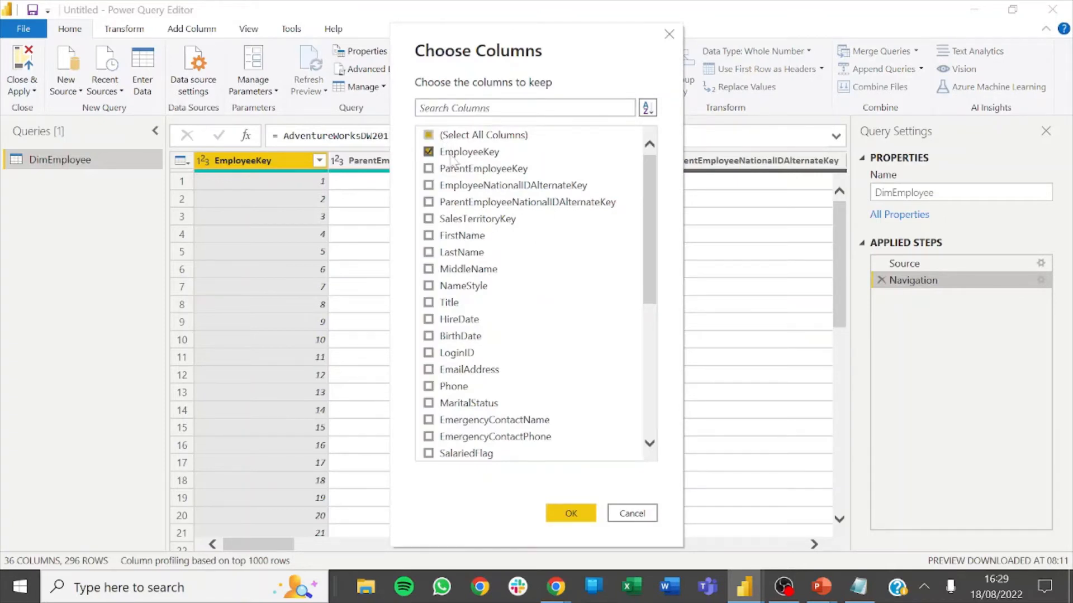
click(456, 235)
click(458, 269)
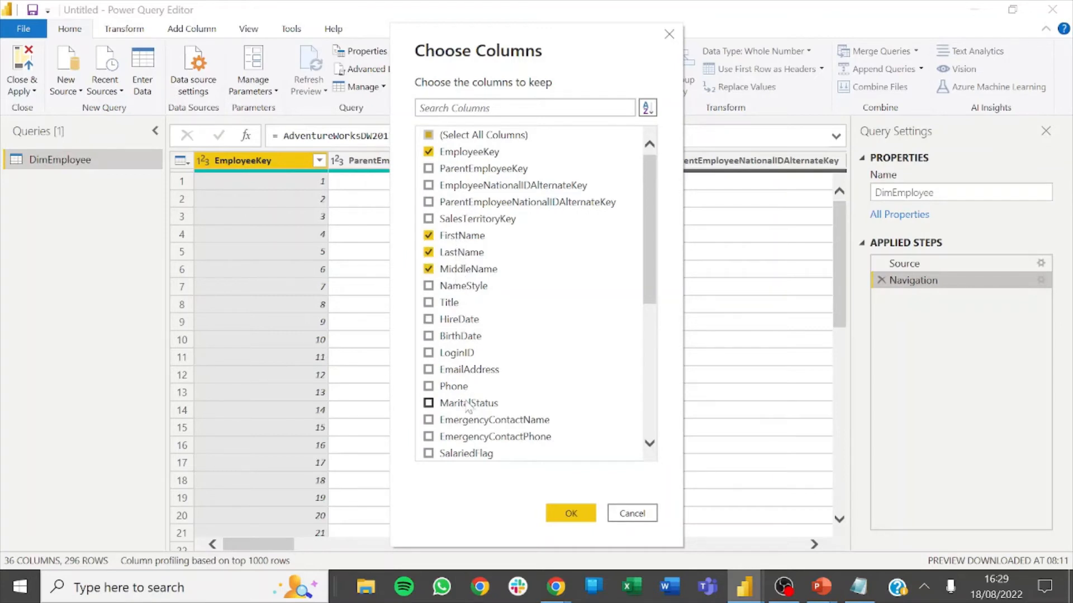
scroll(469, 357, down, 2)
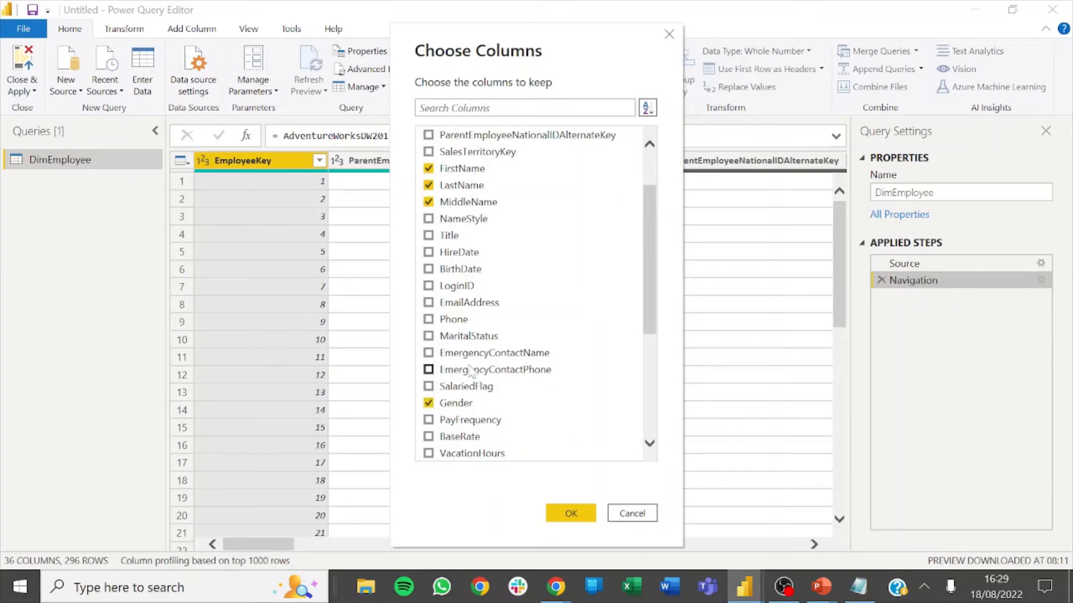
click(455, 270)
click(571, 514)
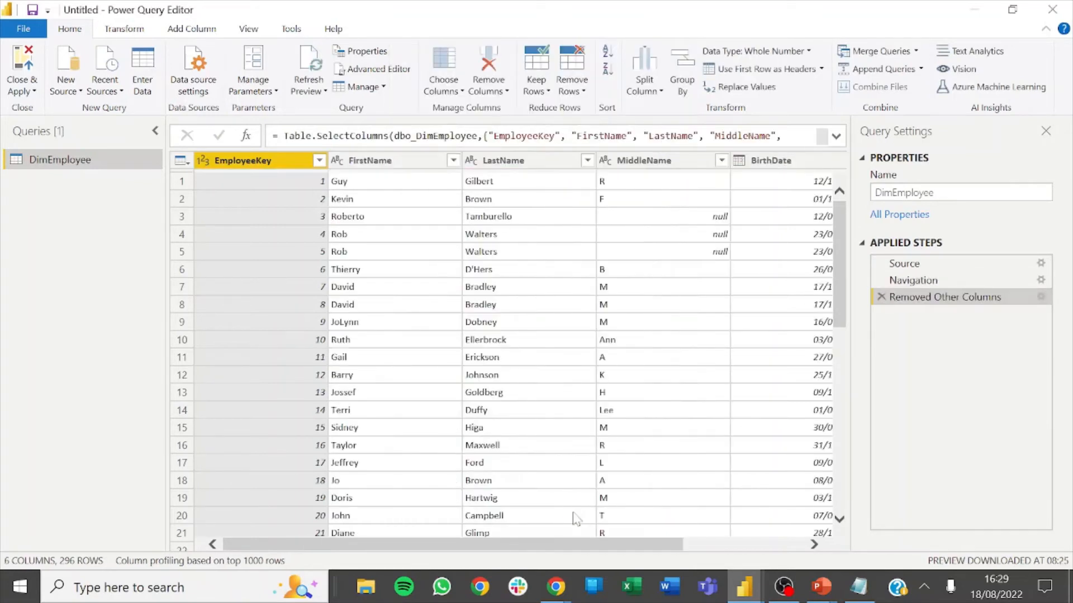
Look over the kept columns and view the native query of the Removed Other Columns step.
drag(581, 550, 663, 550)
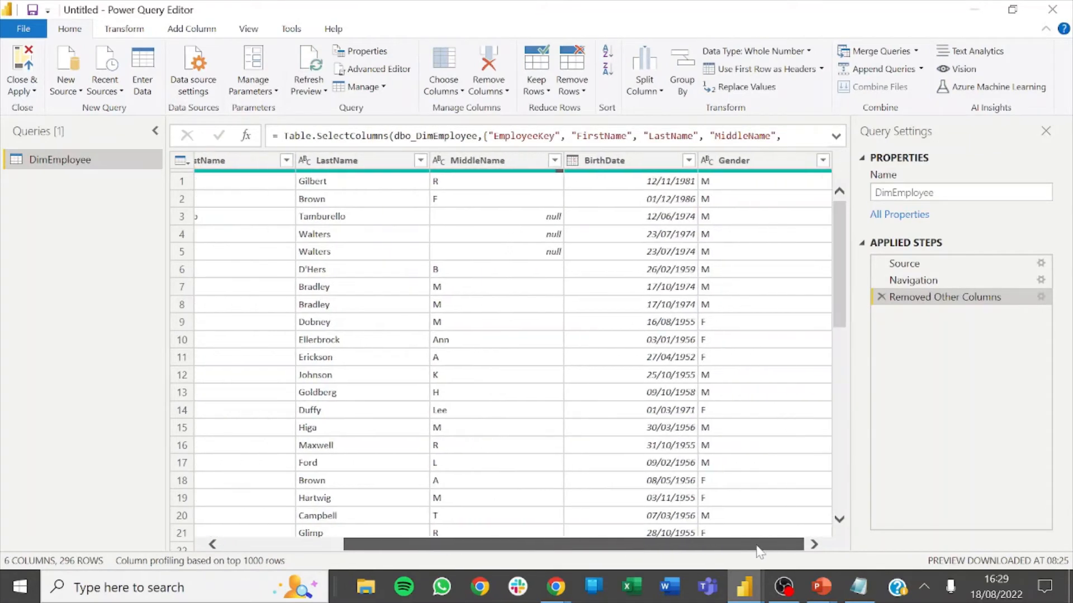
drag(746, 553, 519, 536)
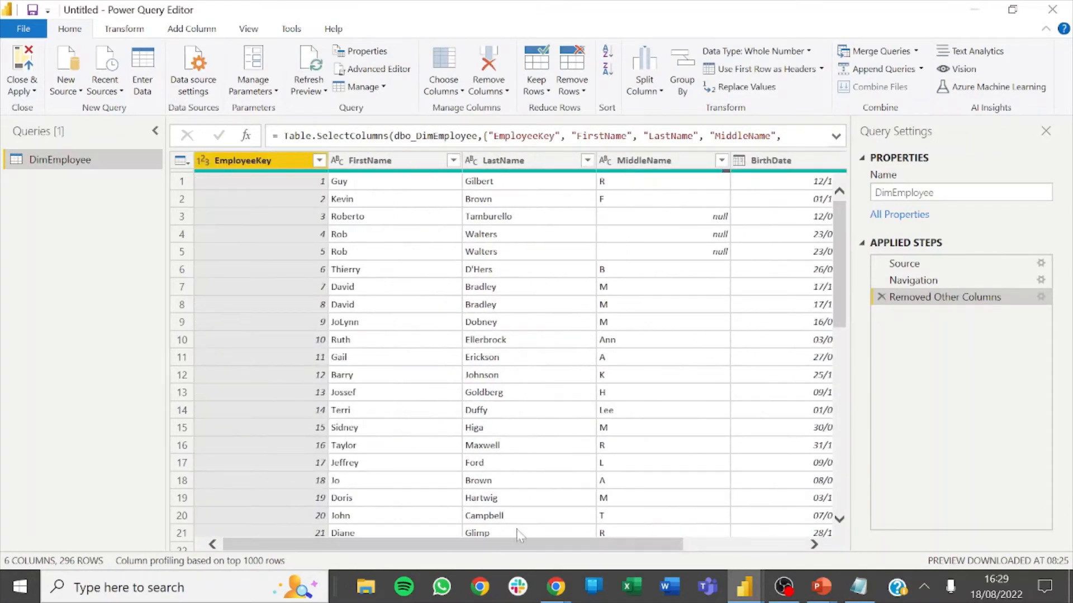
right_click(936, 297)
click(971, 460)
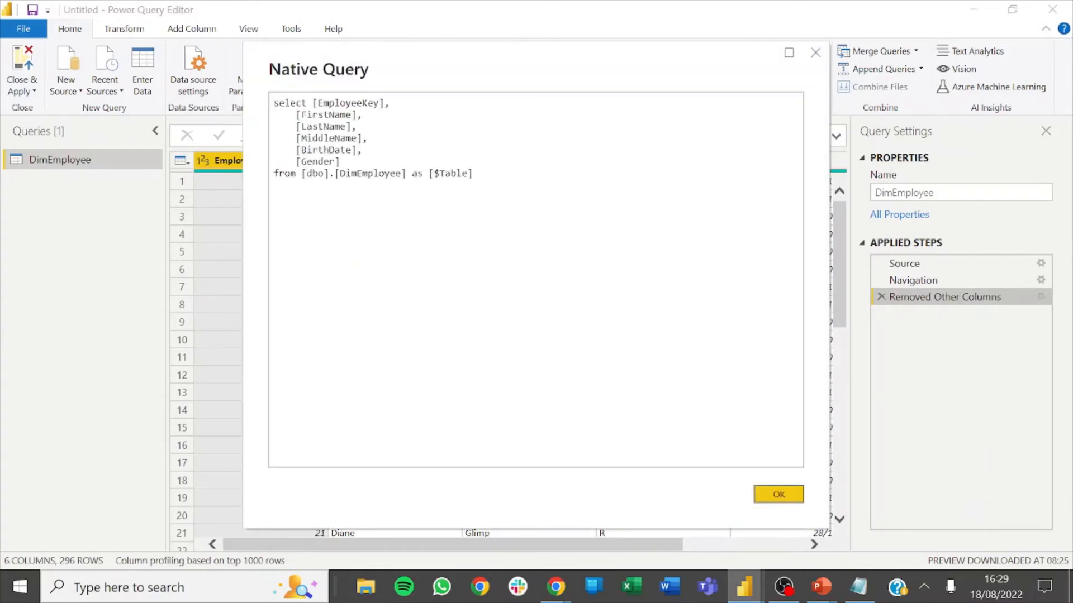
click(473, 173)
click(779, 495)
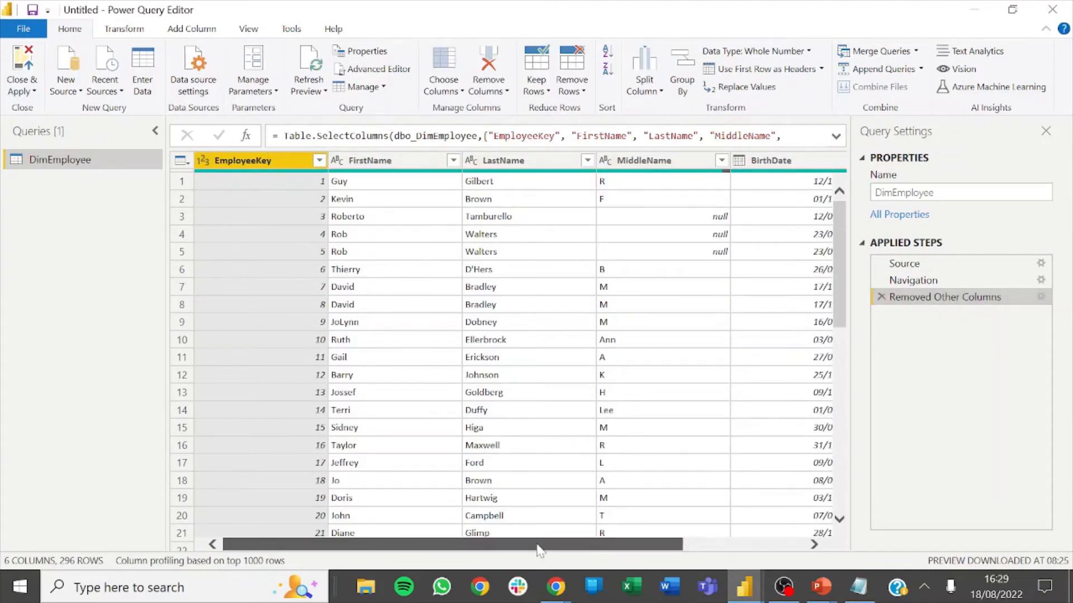
click(400, 162)
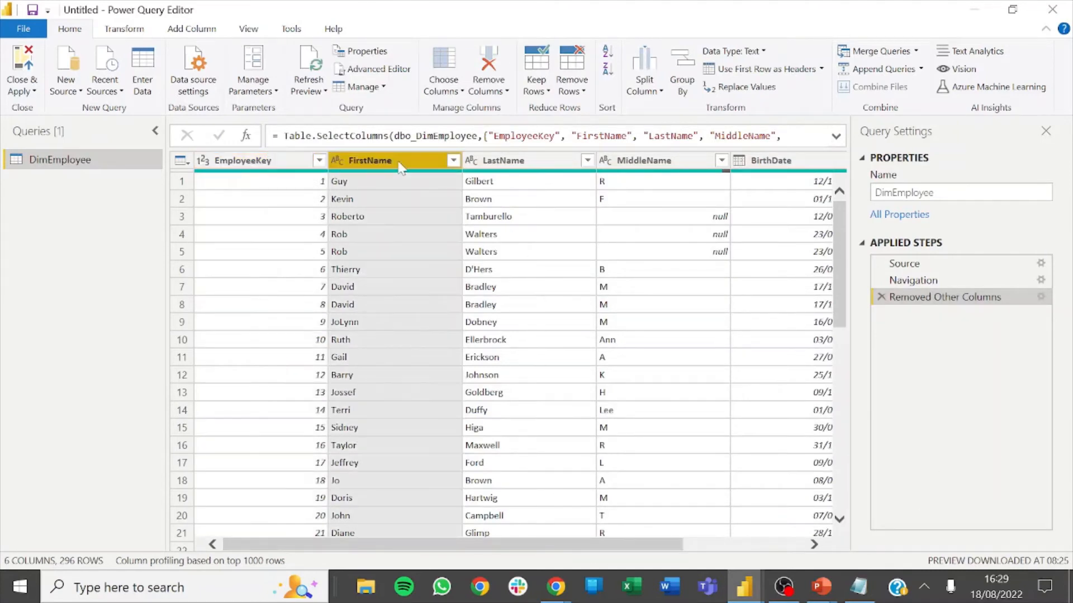
click(648, 163)
click(510, 167)
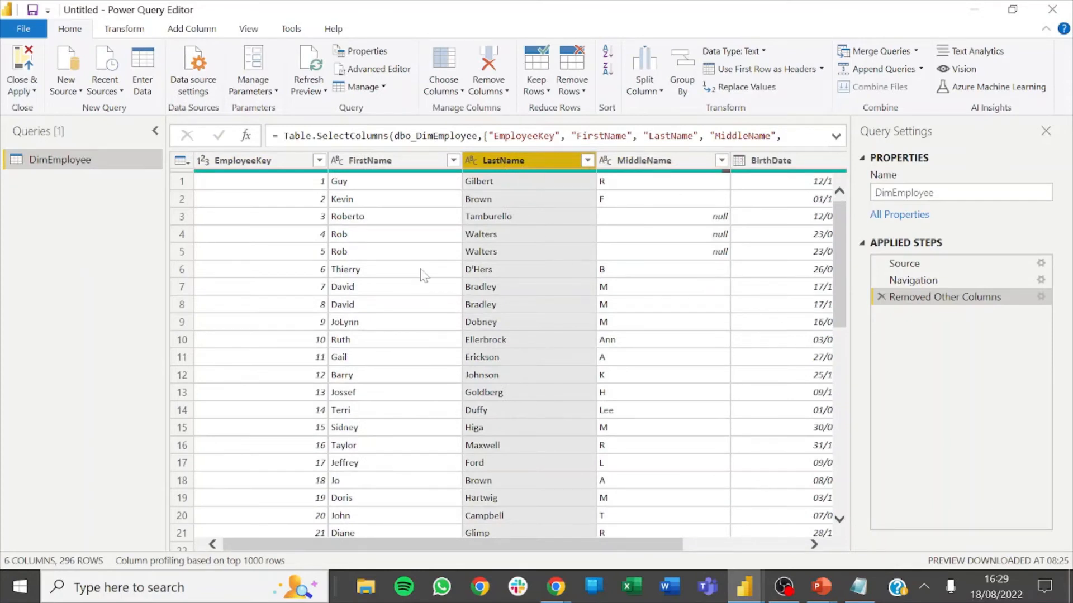
Merge the FirstName, MiddleName and LastName columns, in that order, with a space separator into a column named FullName.
click(367, 163)
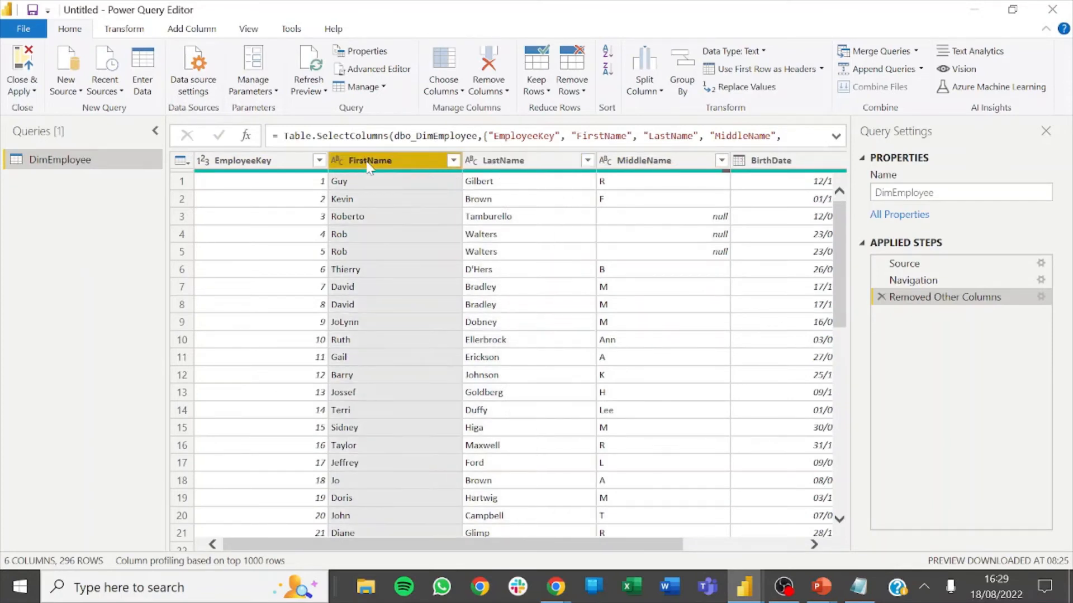
ctrl+click(646, 162)
ctrl+click(518, 160)
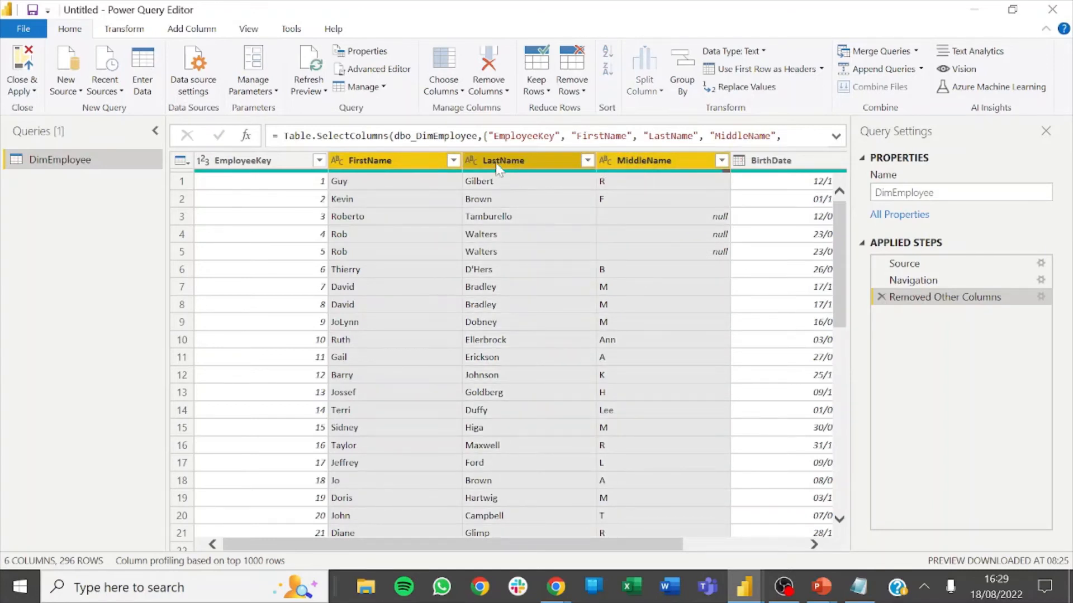
right_click(496, 163)
click(584, 356)
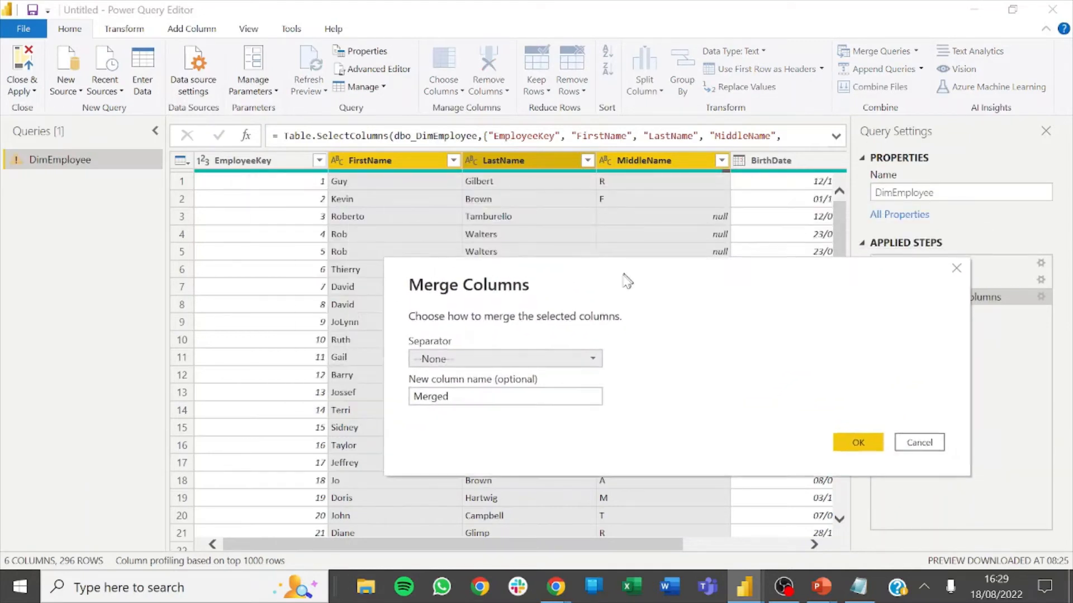
click(466, 371)
click(441, 467)
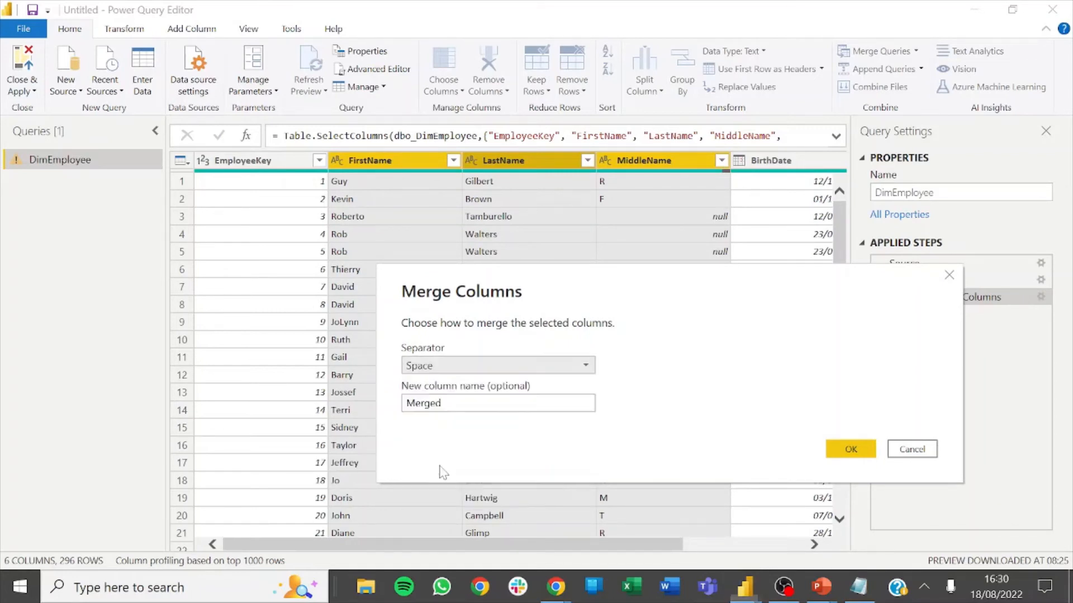
drag(443, 403, 404, 404)
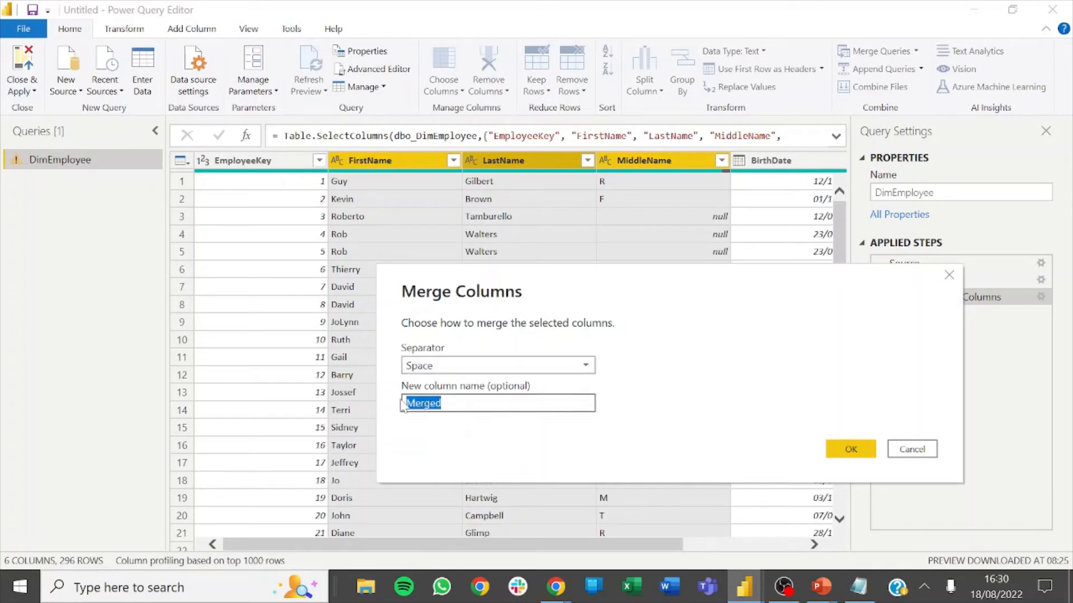
text(N)
text(ullName)
click(852, 450)
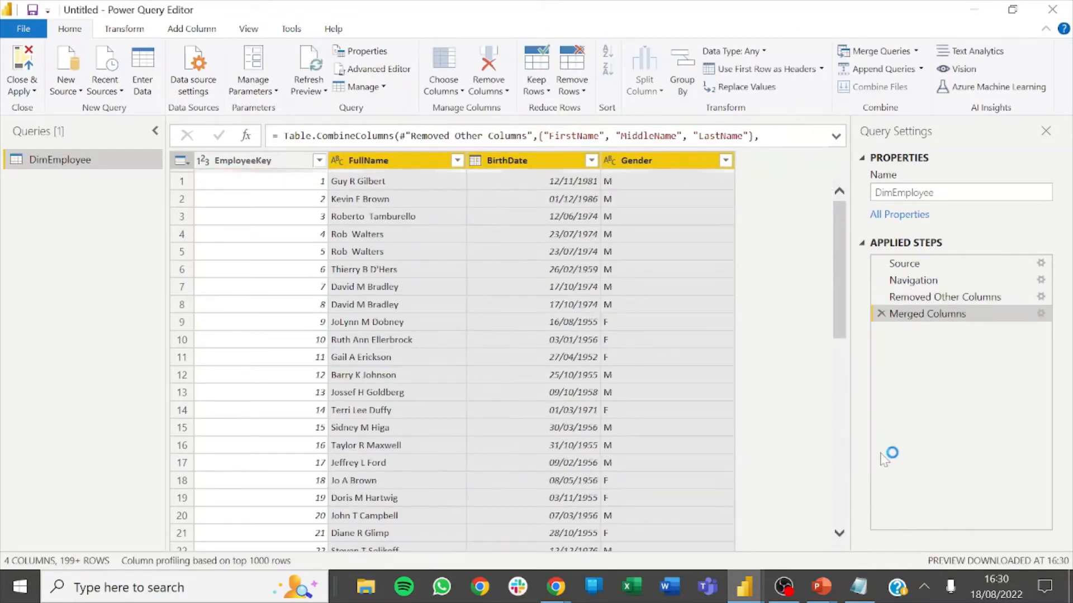
click(292, 168)
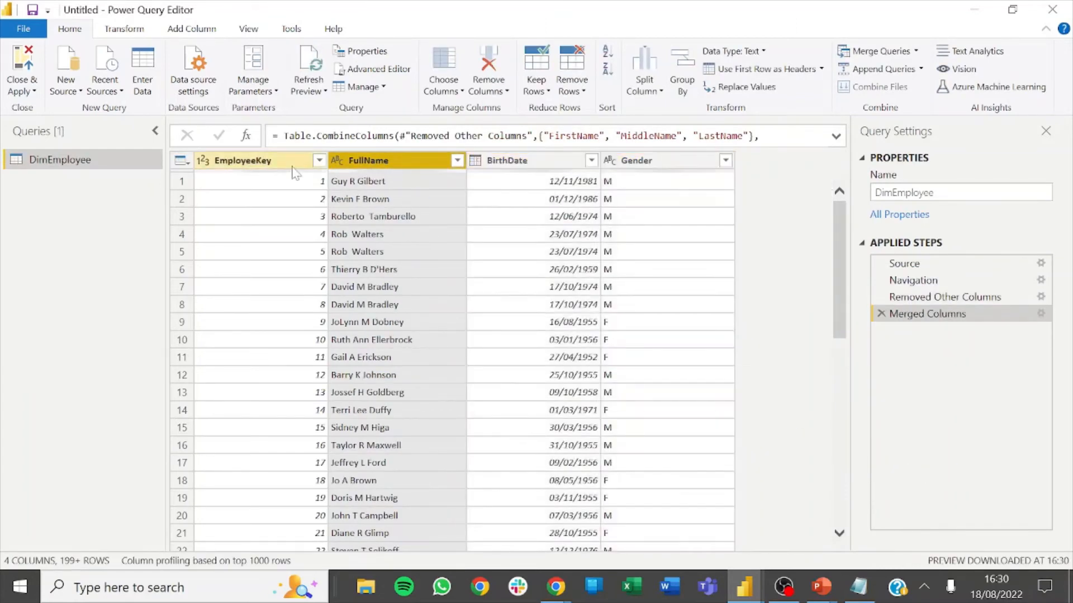
click(517, 163)
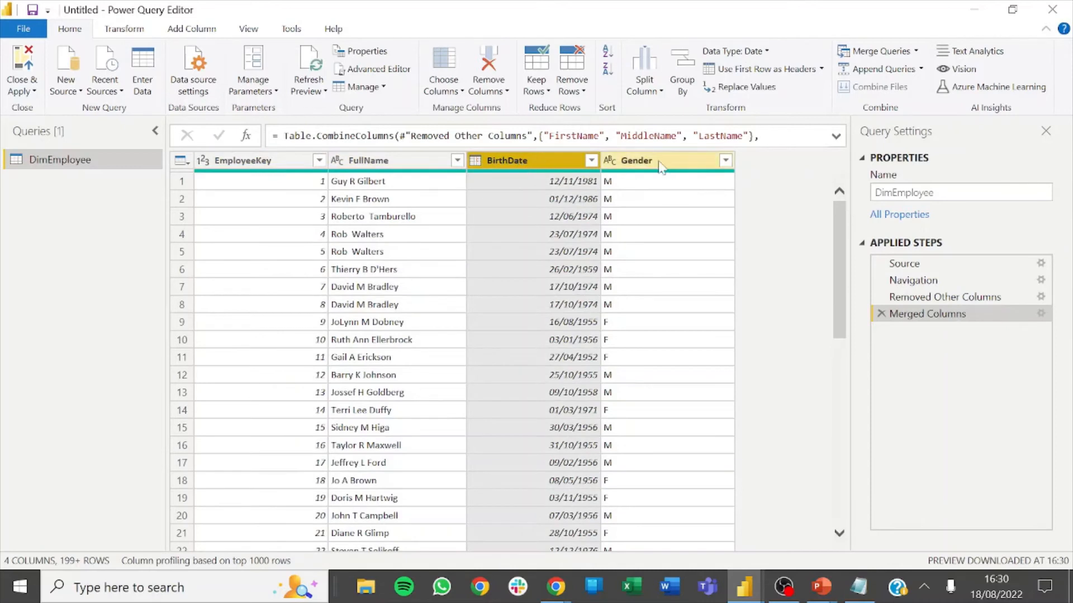
click(661, 168)
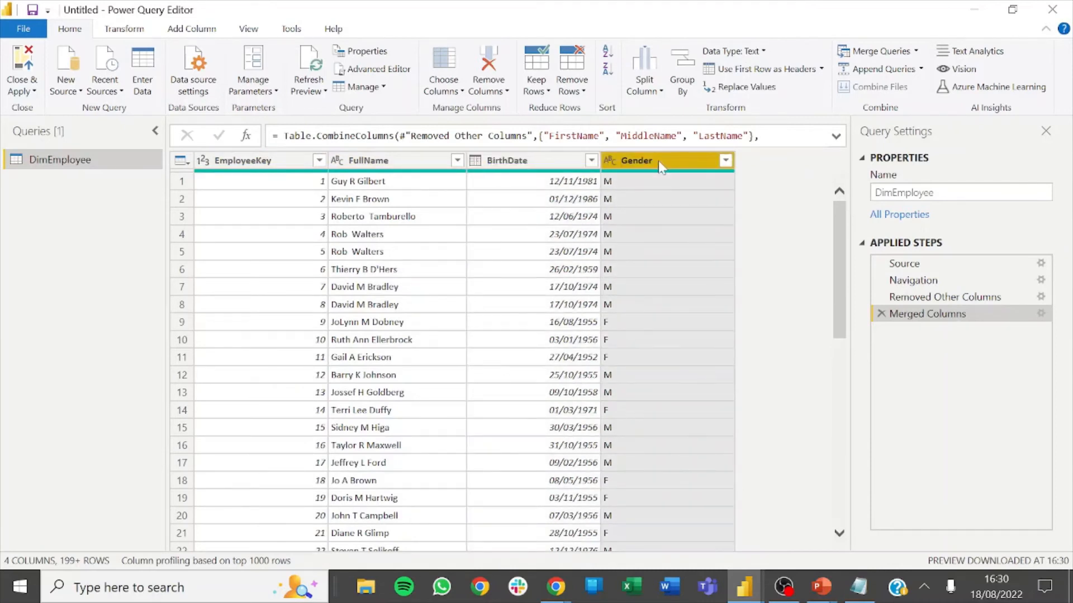
click(532, 160)
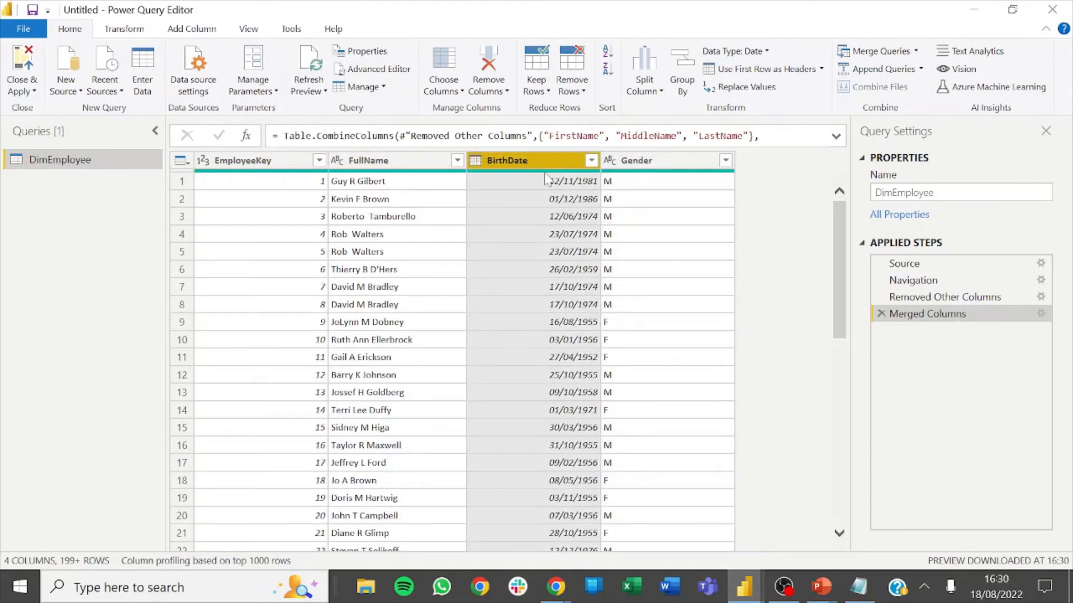
View the native query generated for the Merged Columns step.
mouse_move(545, 175)
right_click(961, 314)
click(981, 476)
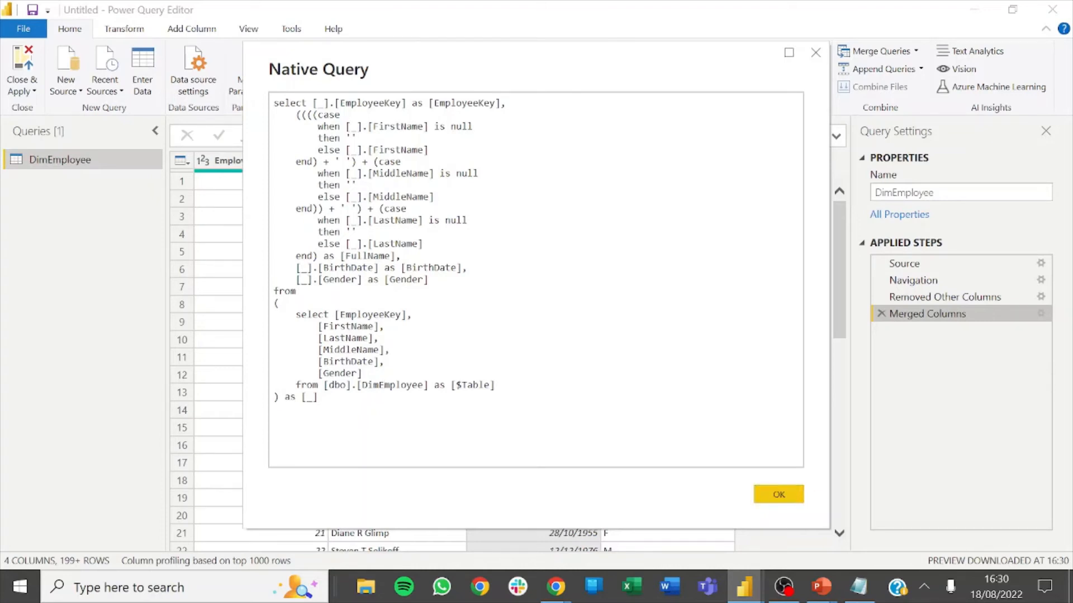
click(778, 495)
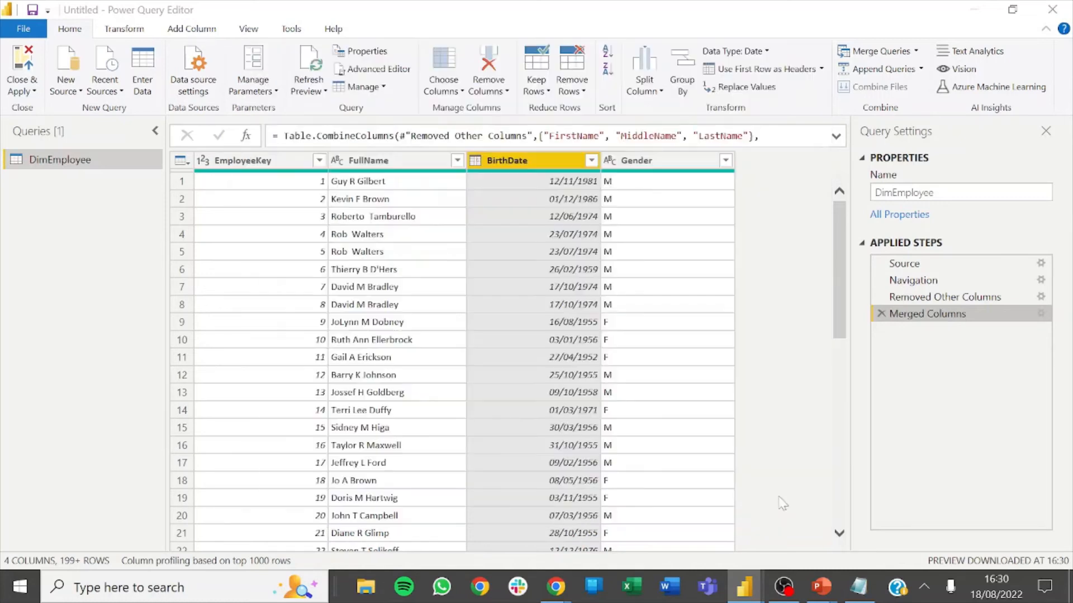
Start a Between date filter on the BirthDate column with 01/01/1974 as the after-or-equal-to date.
click(591, 160)
mouse_move(587, 289)
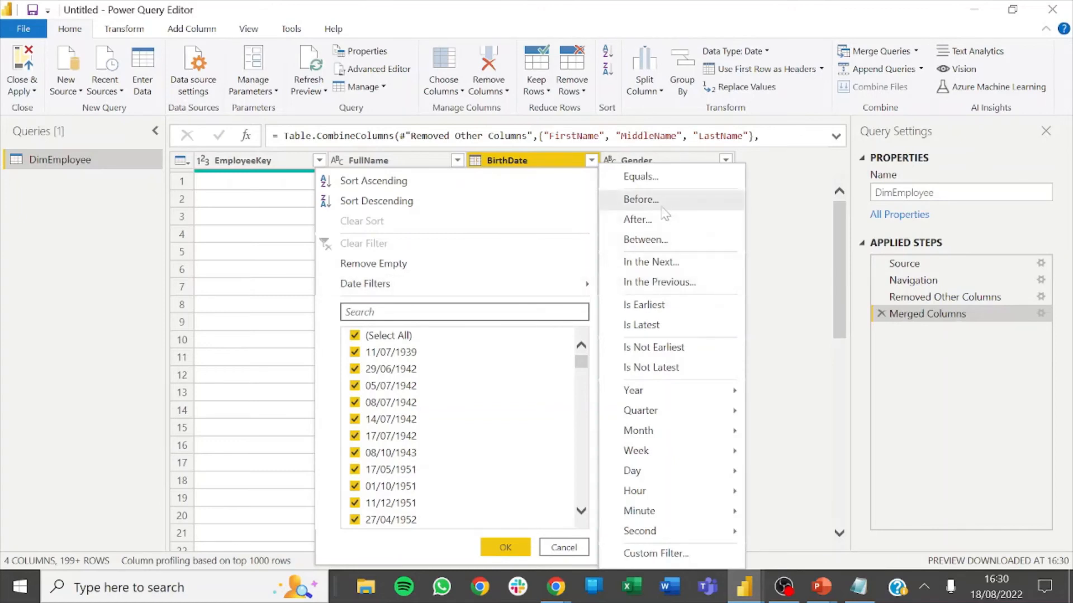
click(655, 246)
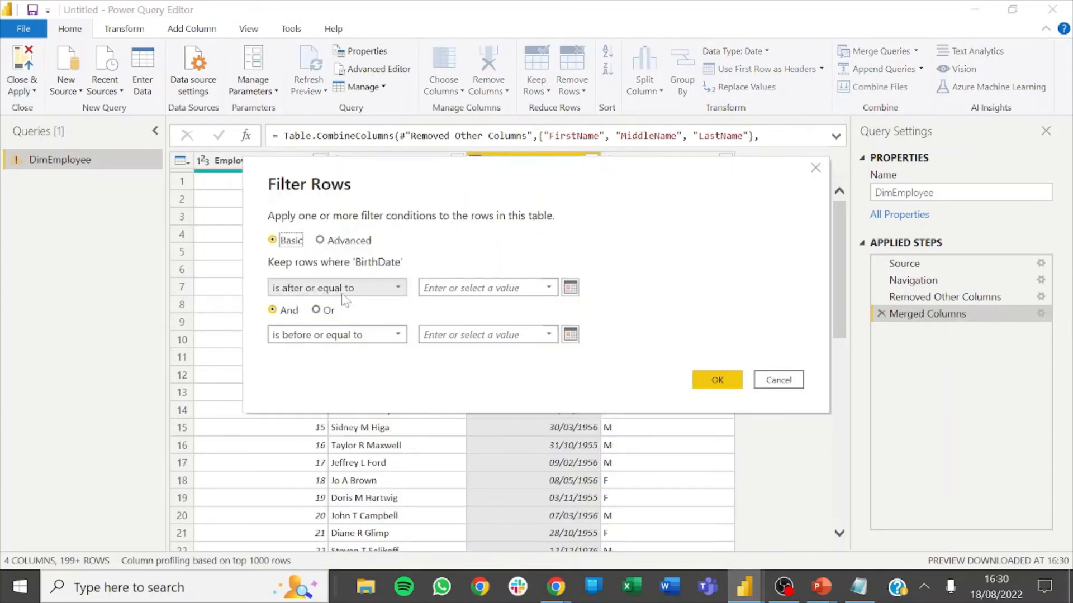
click(570, 288)
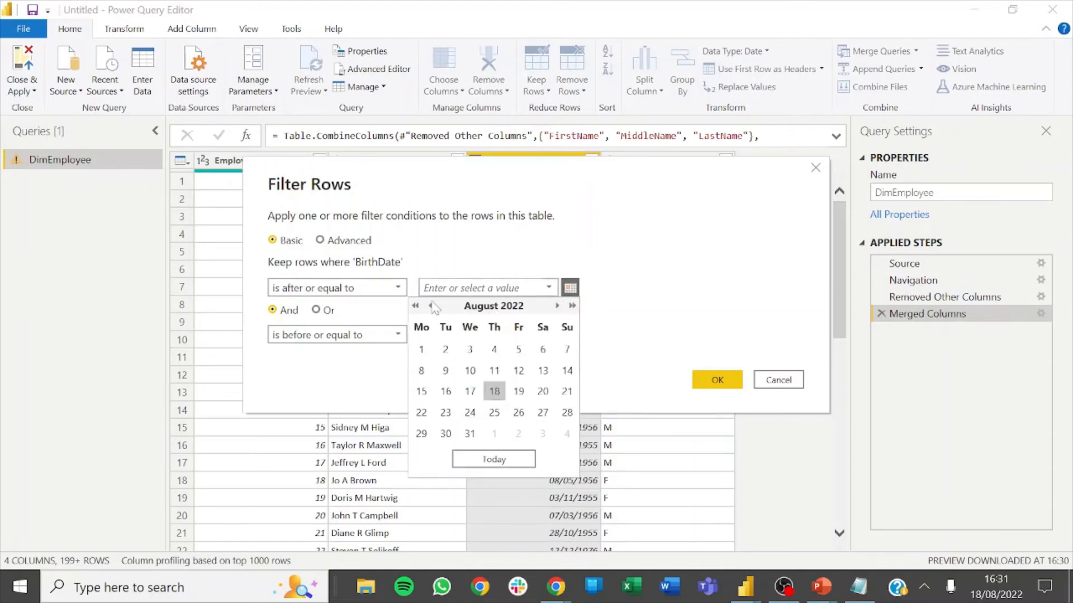
click(494, 391)
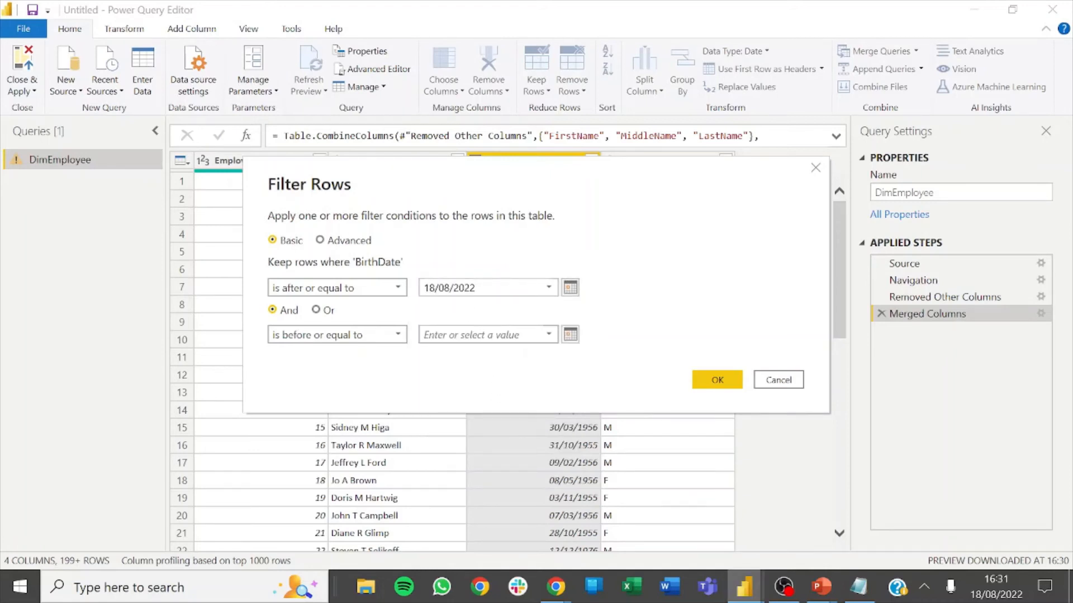
key(BackSpace)
key(BackSpace)
text(01)
key(BackSpace)
key(BackSpace)
text(01)
key(BackSpace)
key(BackSpace)
key(BackSpace)
key(BackSpace)
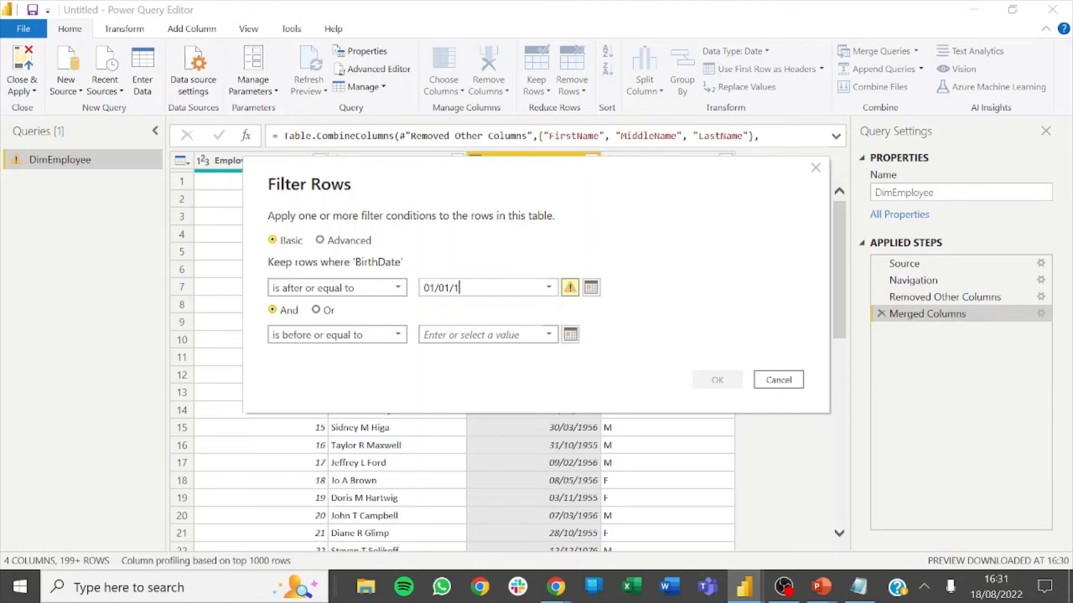
text(1974)
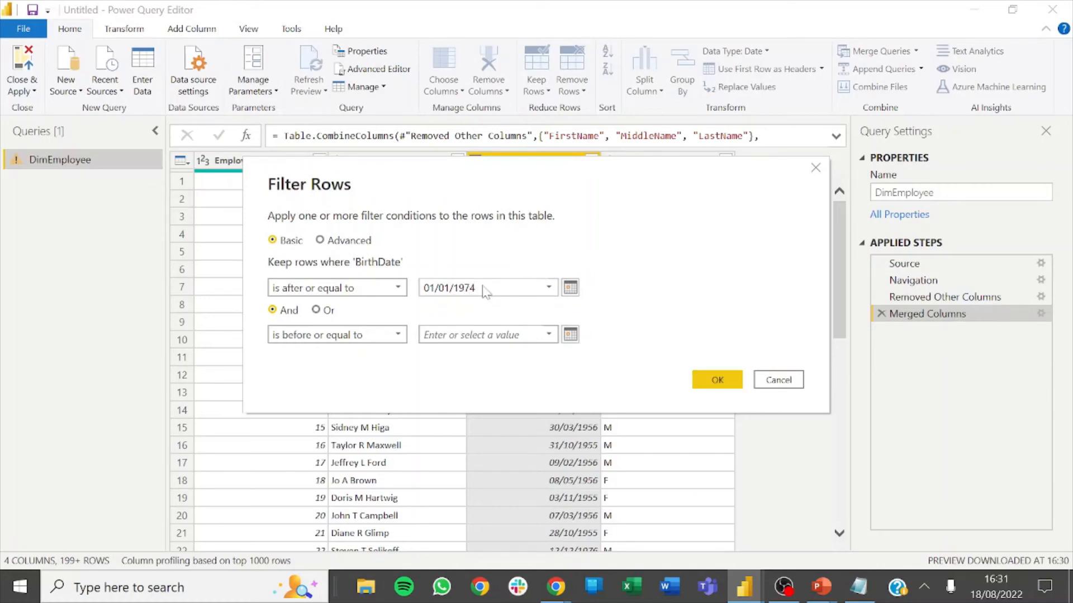
click(483, 287)
Set the before-or-equal-to date of the BirthDate filter to 31/12/1974 and apply the filter.
click(485, 336)
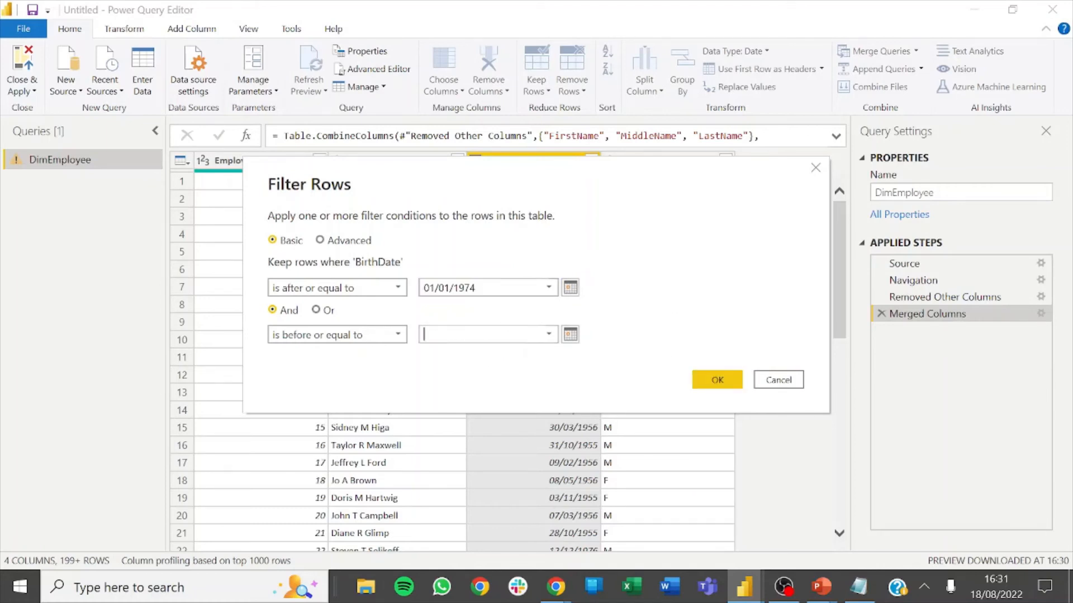
text(01/01/1974)
key(BackSpace)
key(BackSpace)
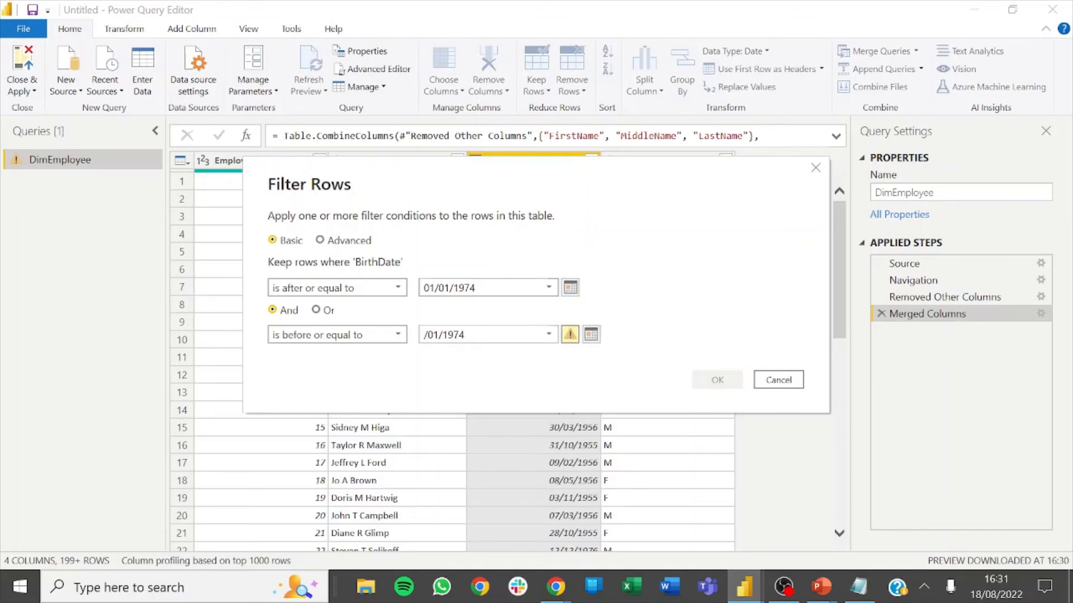
text(31)
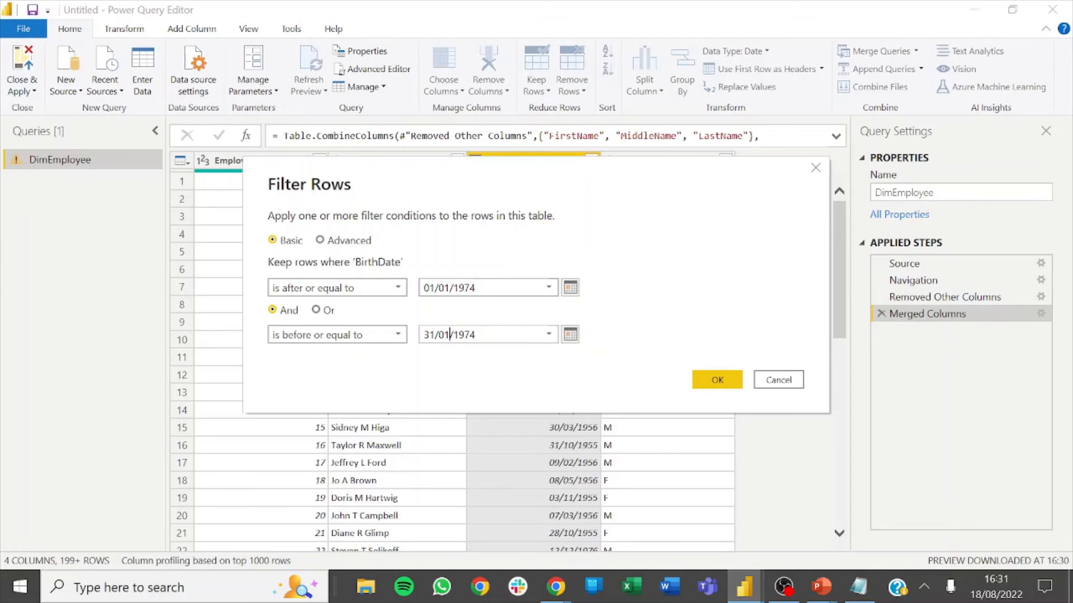
click(448, 335)
key(BackSpace)
key(BackSpace)
text(12)
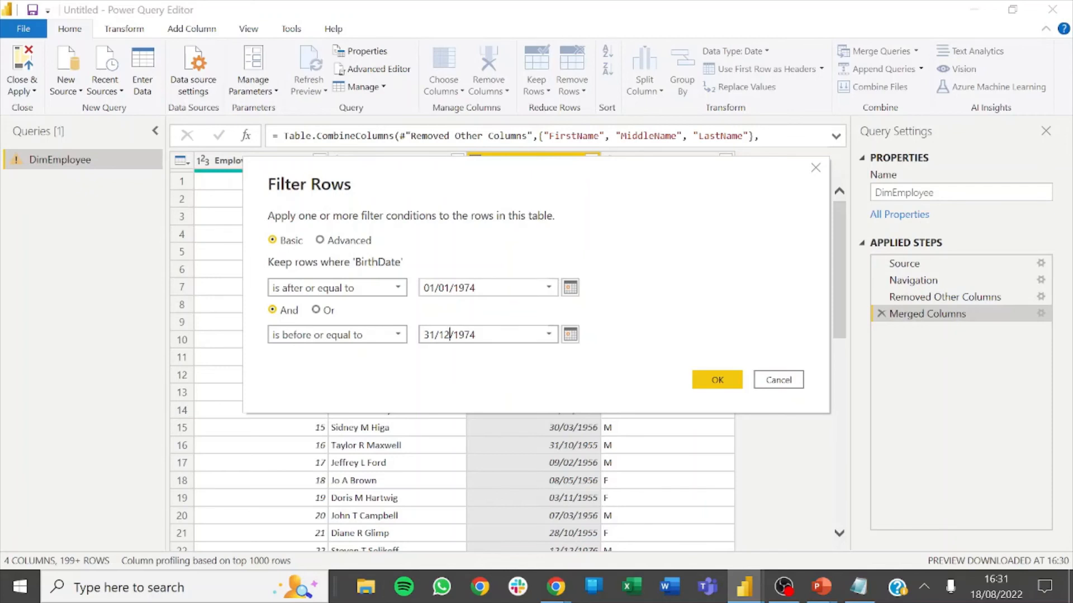
click(715, 379)
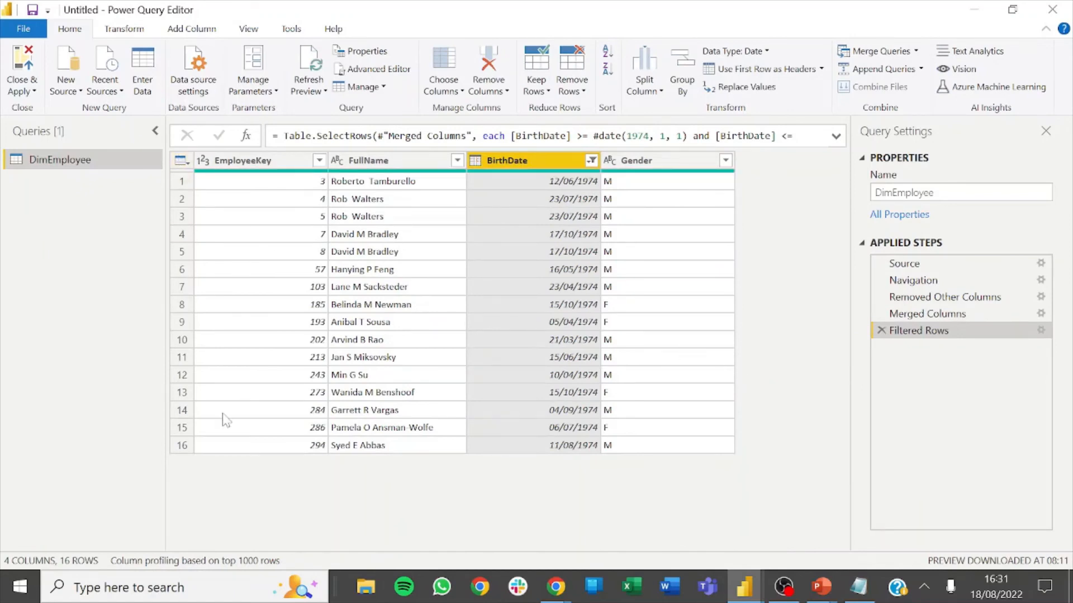
Look over the four columns of the filtered table and view the native query of the Filtered Rows step.
click(240, 162)
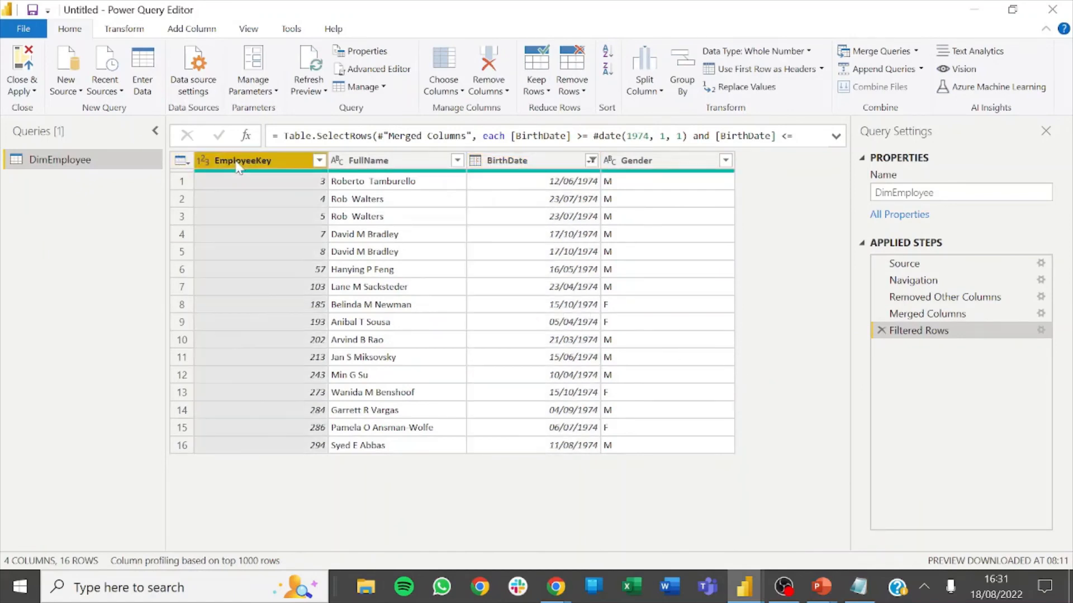
click(372, 163)
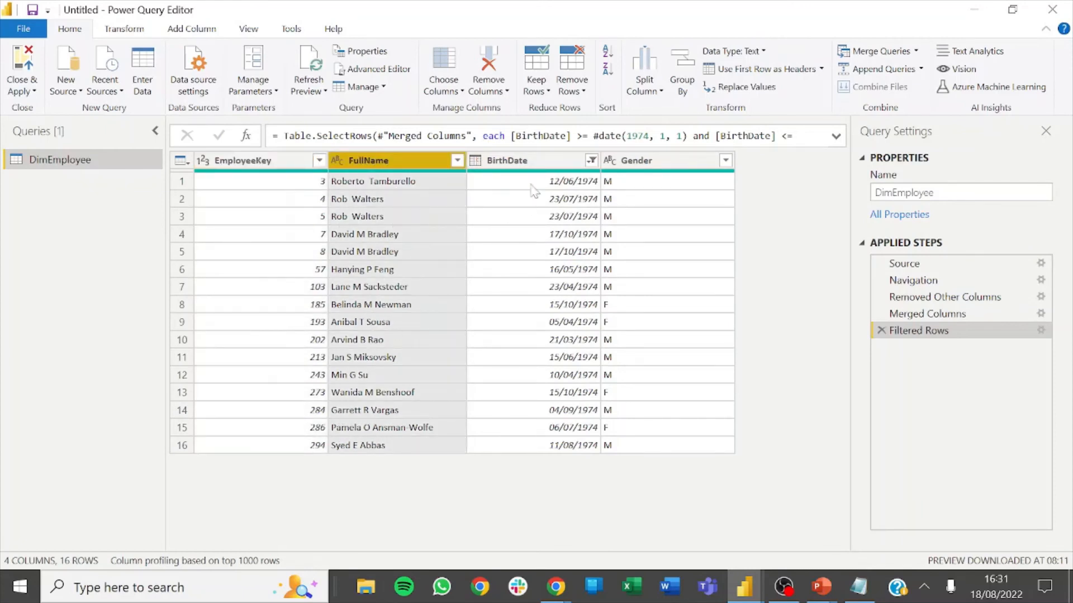
click(522, 163)
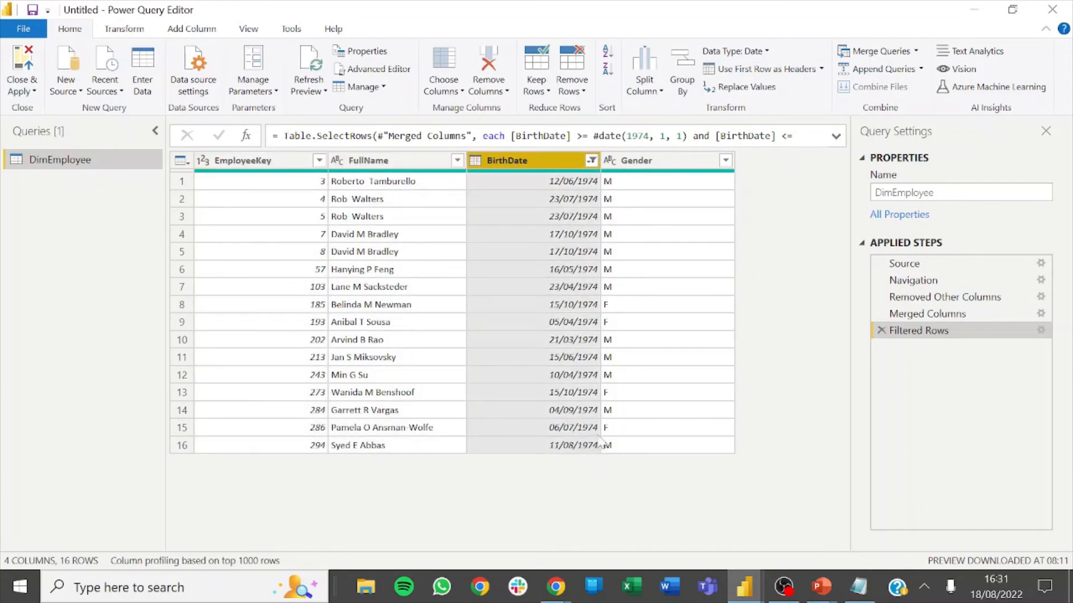
click(628, 165)
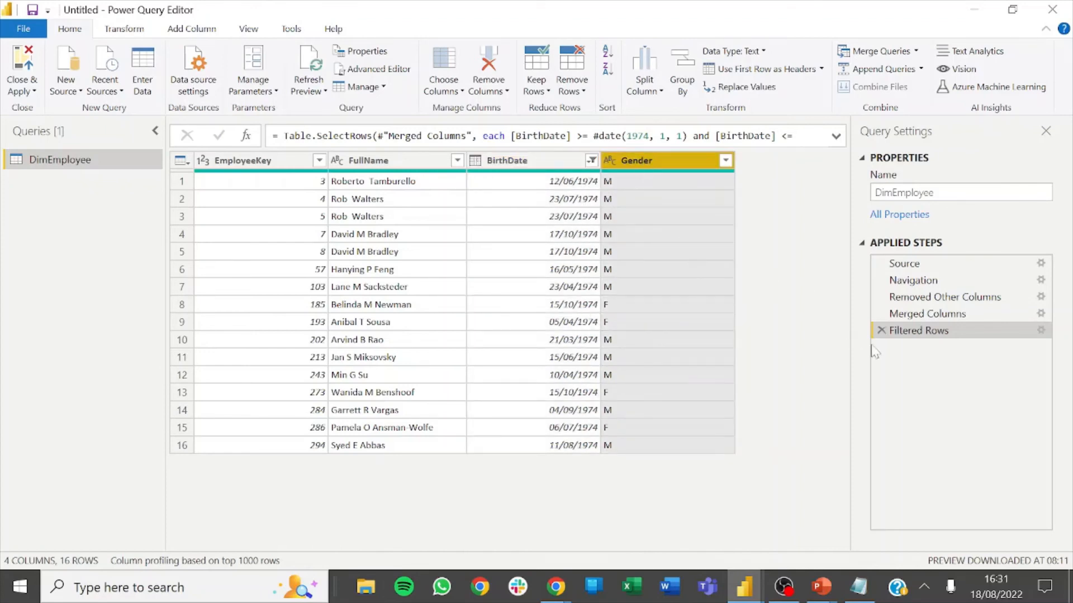
right_click(923, 331)
click(992, 489)
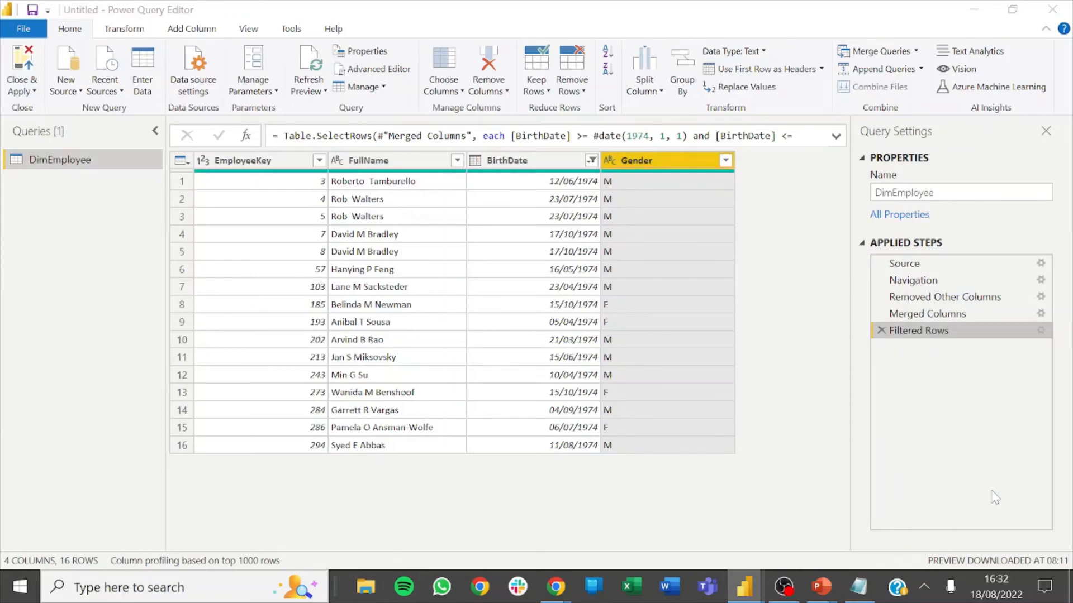
scroll(531, 274, down, 2)
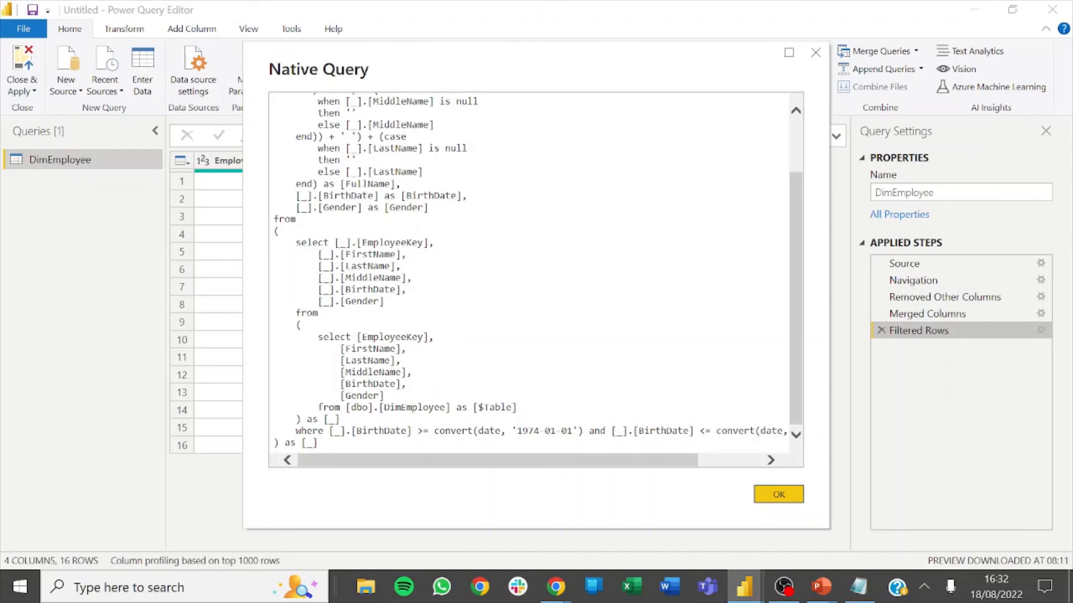
scroll(530, 274, up, 2)
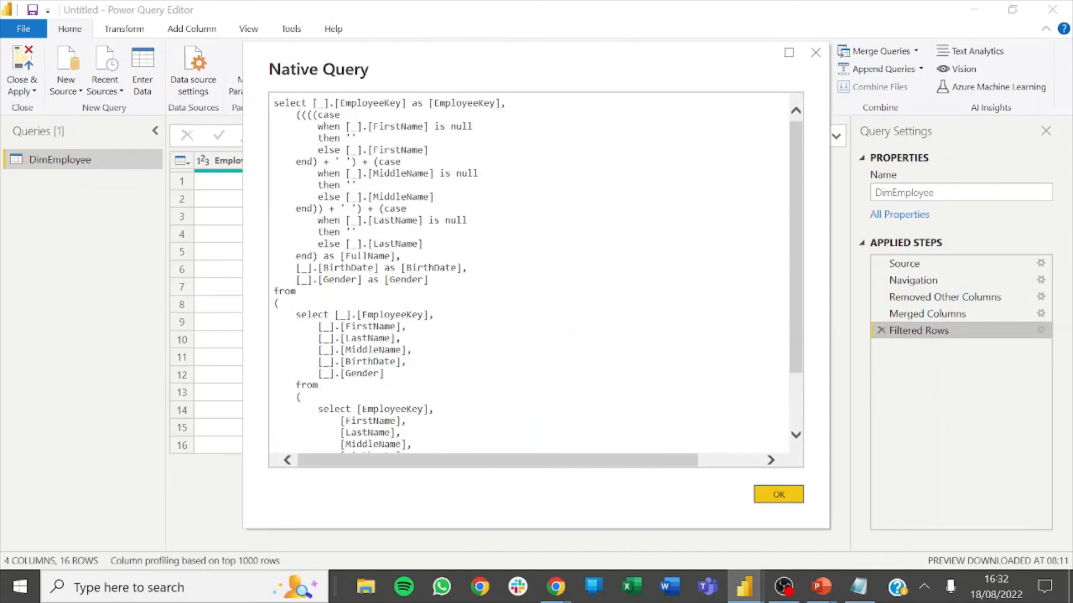
click(772, 495)
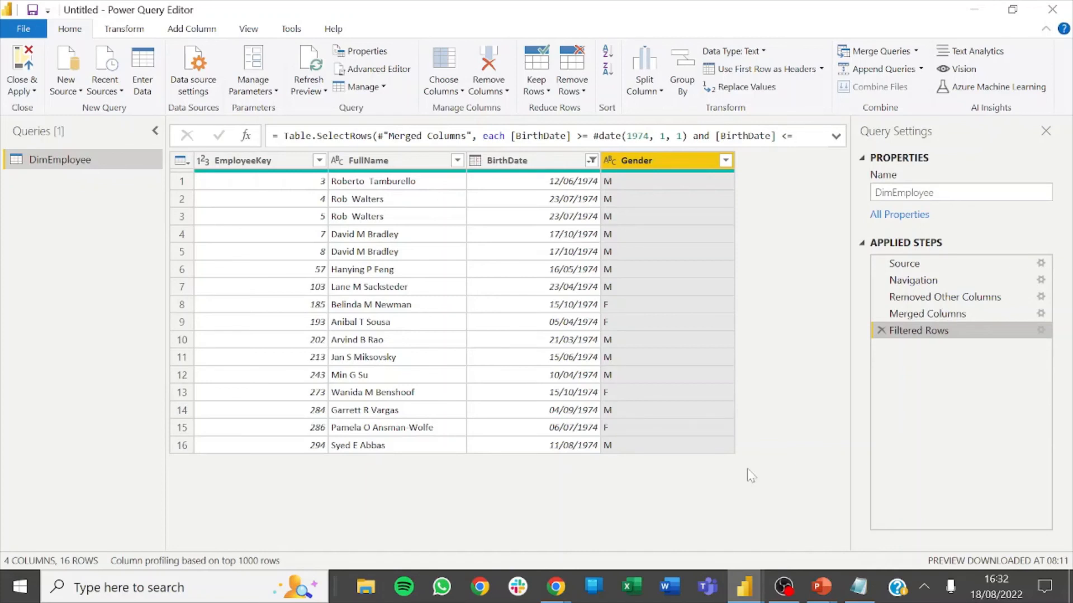
Close the query editor with its changes applied and save the report as Query Folding Challenge in the OneDrive Desktop folder.
click(33, 91)
click(36, 143)
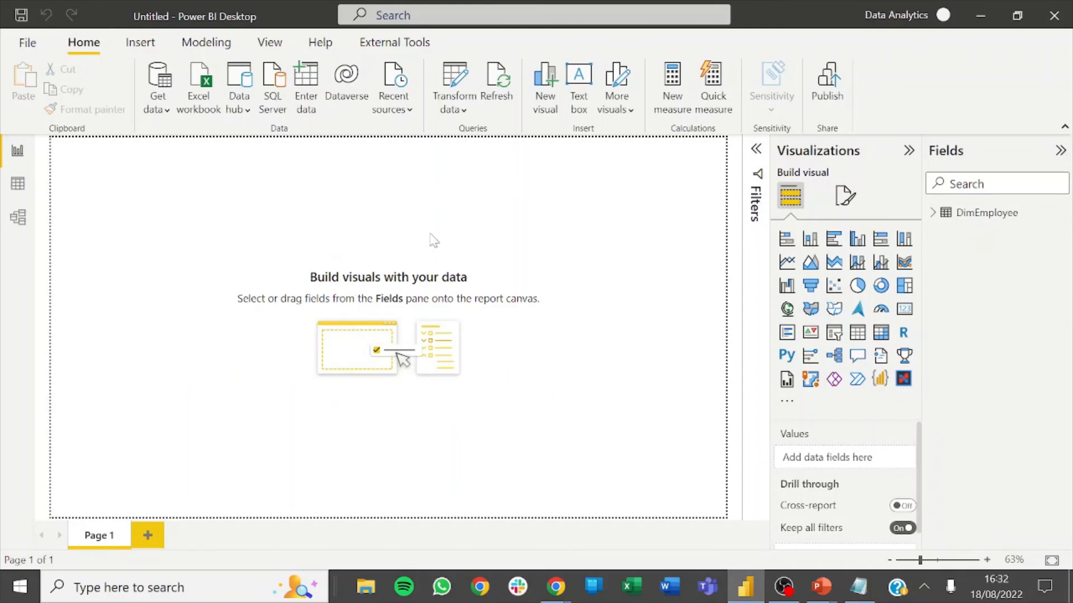
key(ctrl+s)
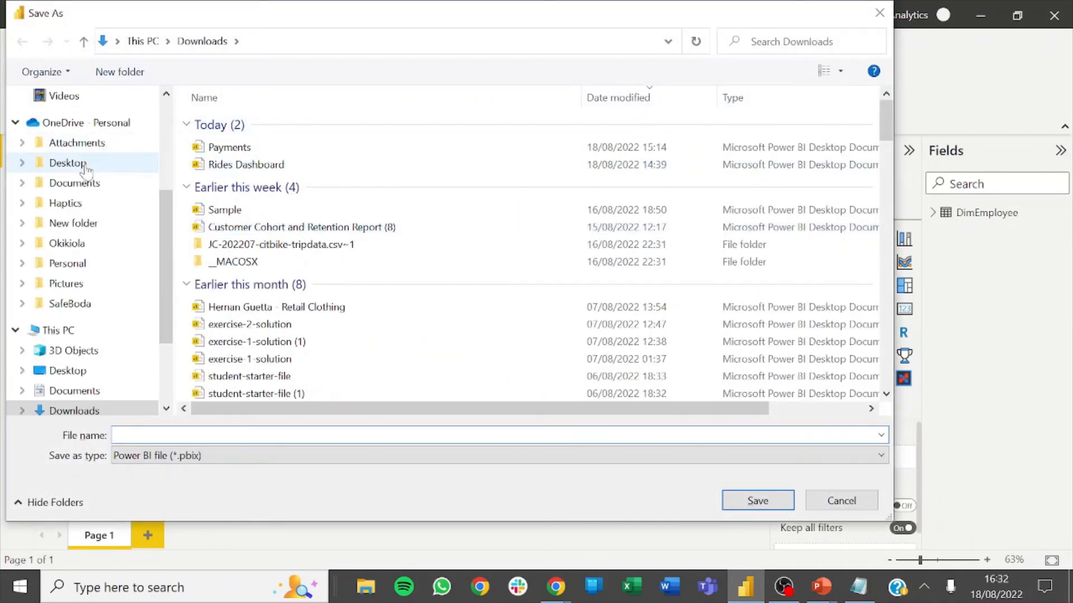
click(79, 185)
click(81, 170)
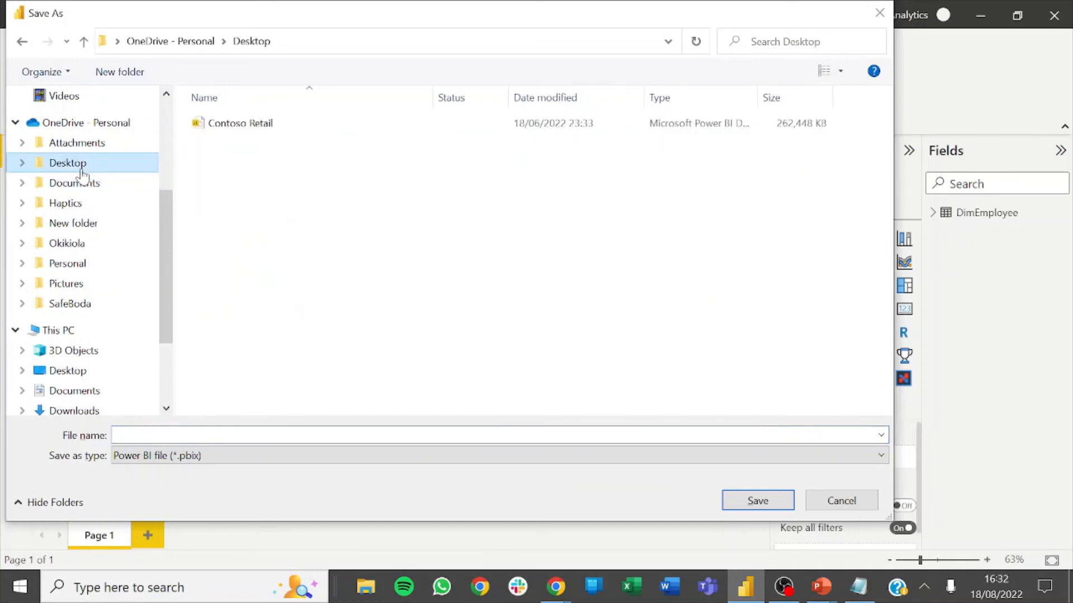
click(158, 435)
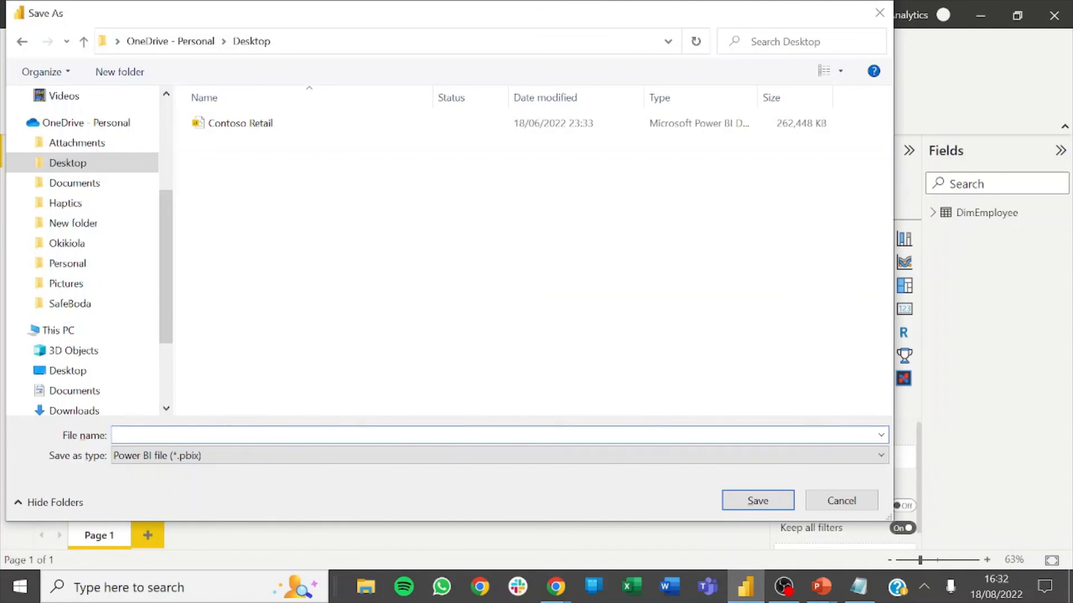
text(Query Folding)
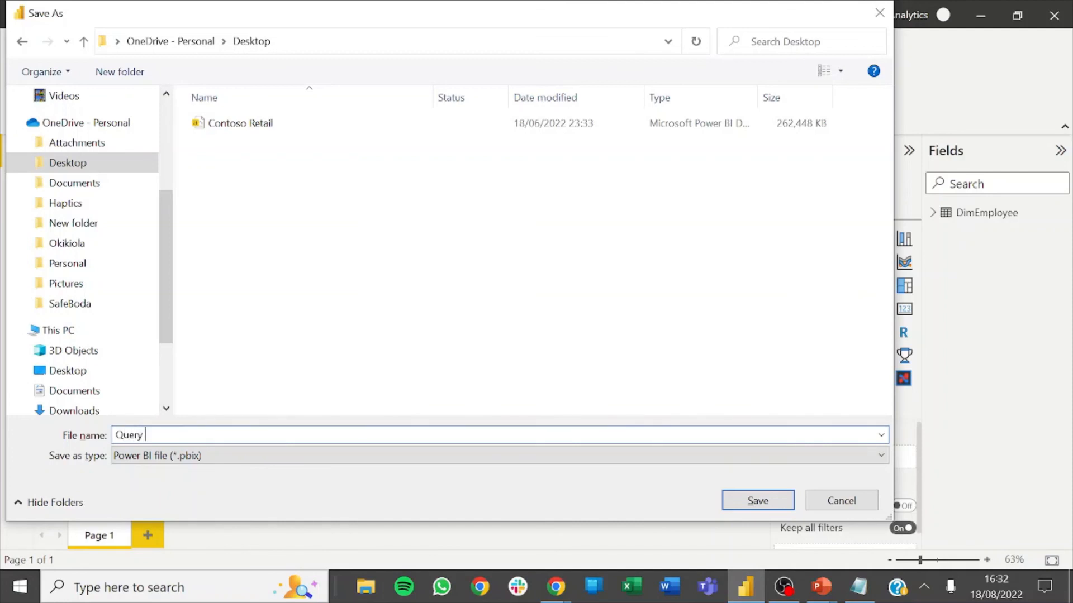
text( Challgen)
key(BackSpace)
key(BackSpace)
text(e)
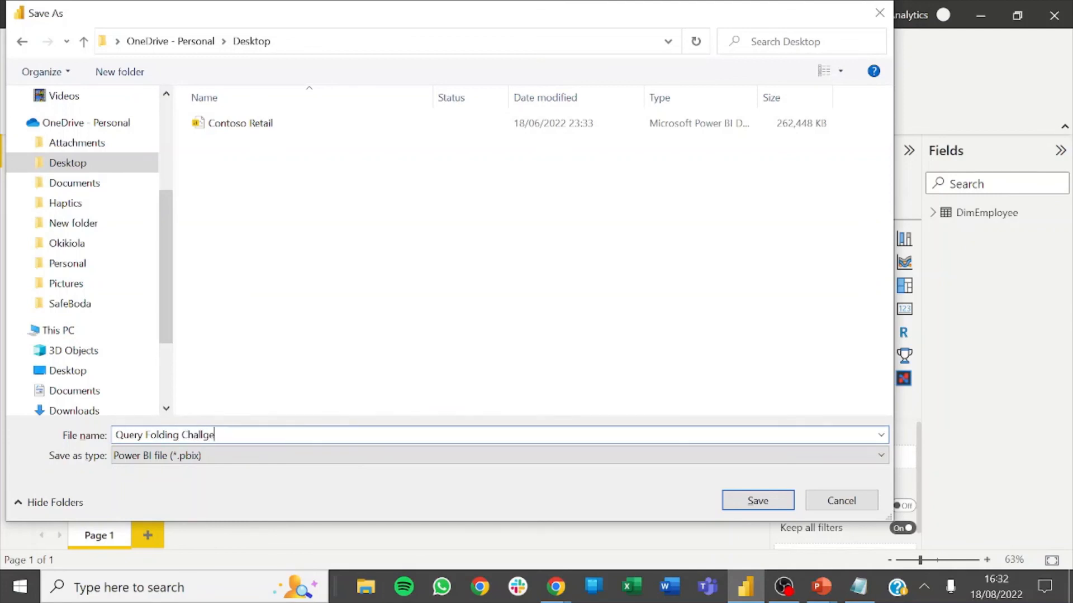
key(BackSpace)
key(BackSpace)
text(en)
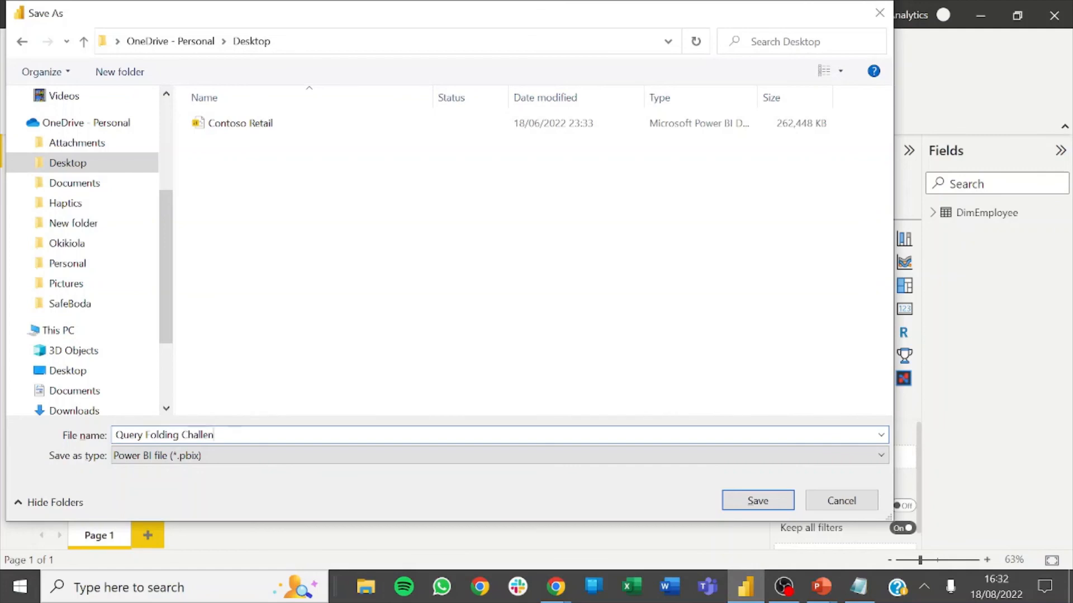
text(ge)
click(751, 500)
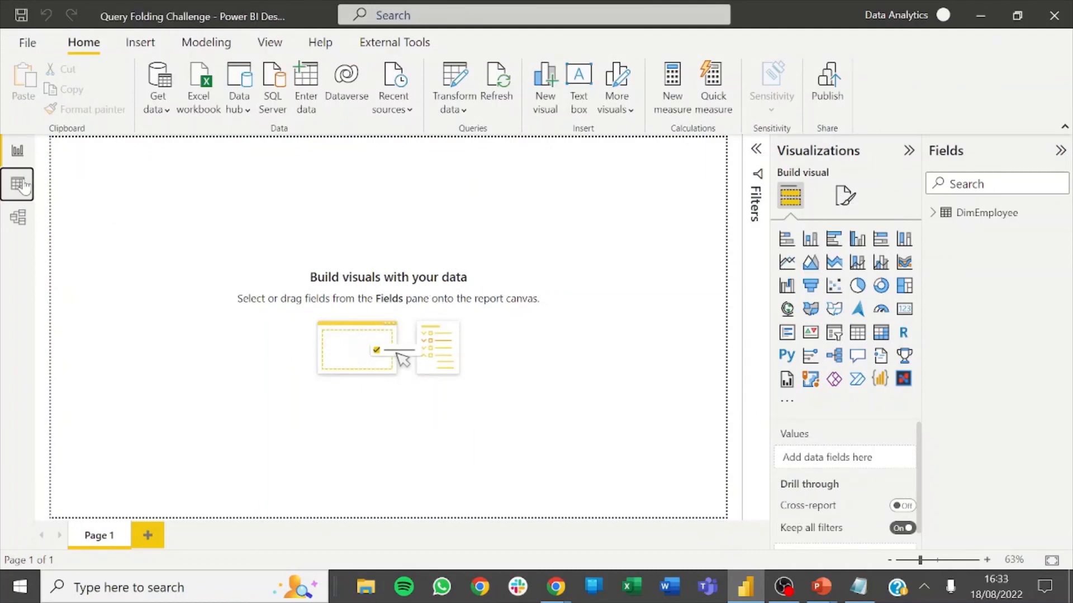
Check the loaded DimEmployee rows in the data view, and switch to the presentation slide with the Day 1 instructions.
click(25, 185)
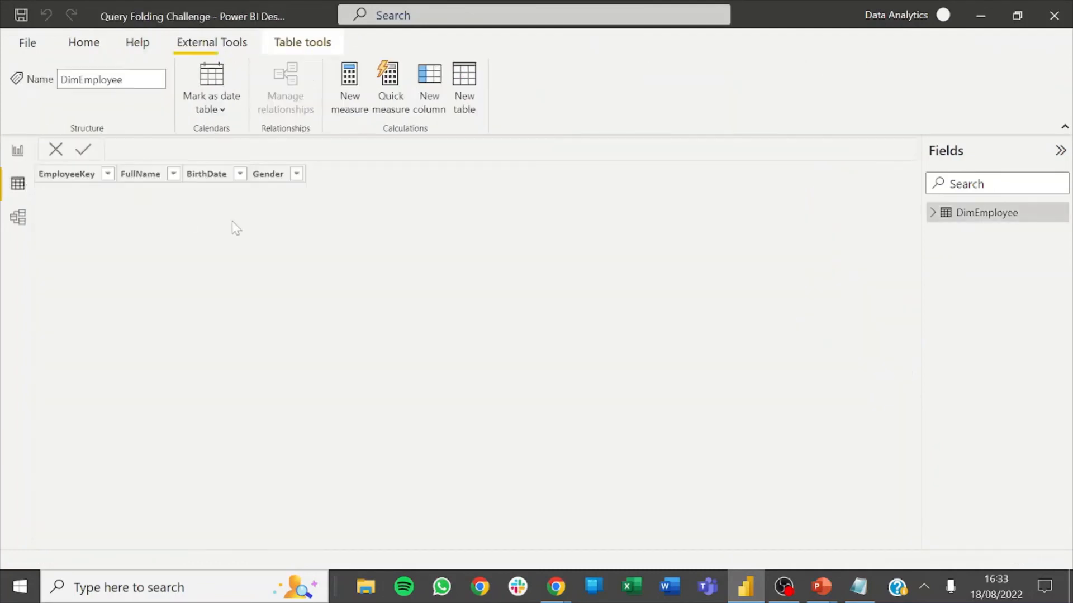
click(74, 185)
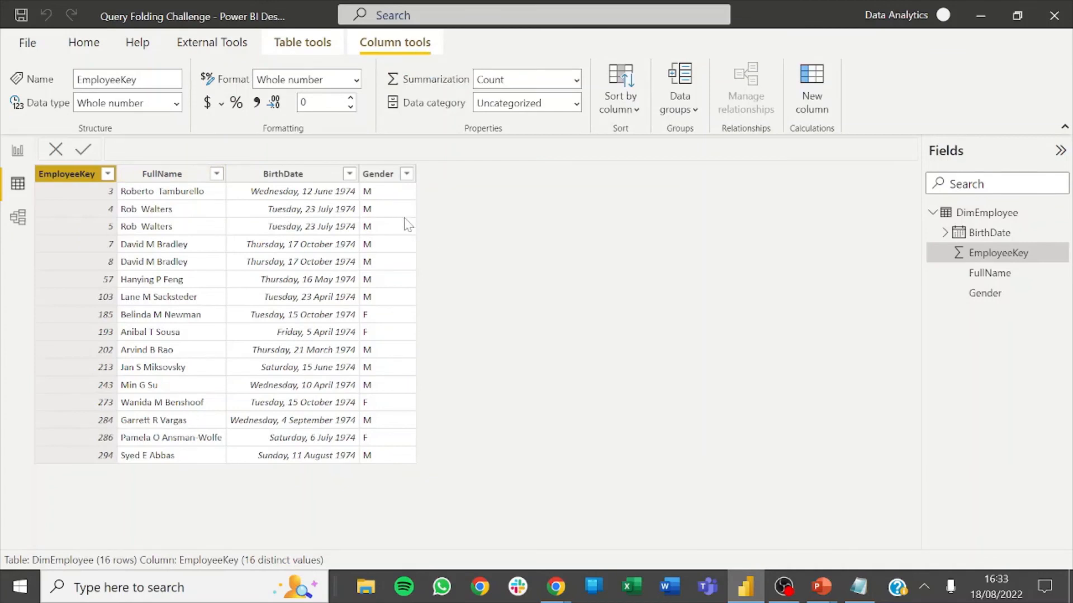
key(alt+Tab)
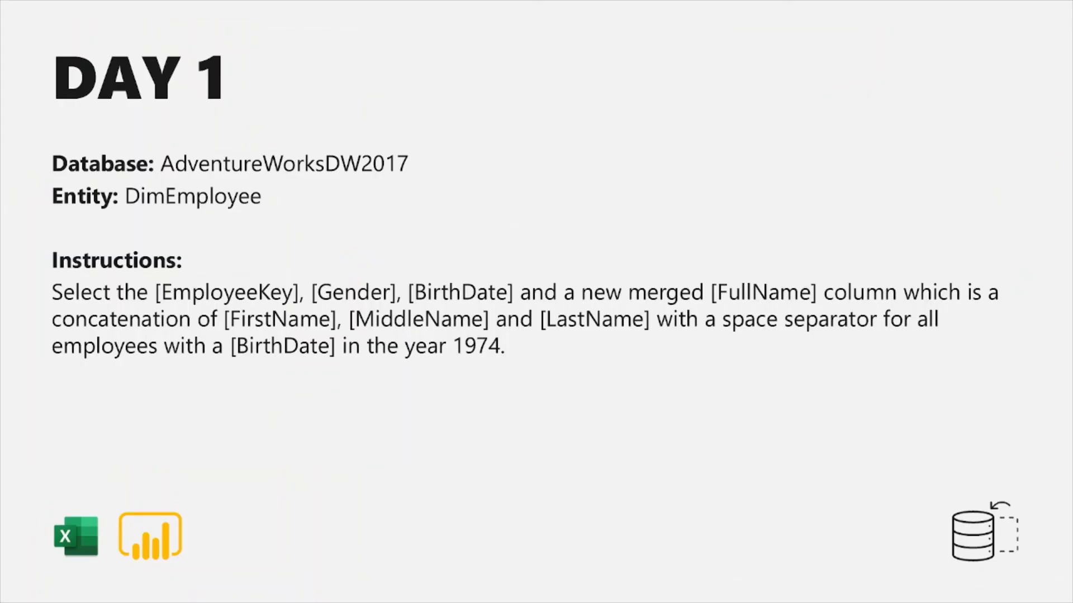